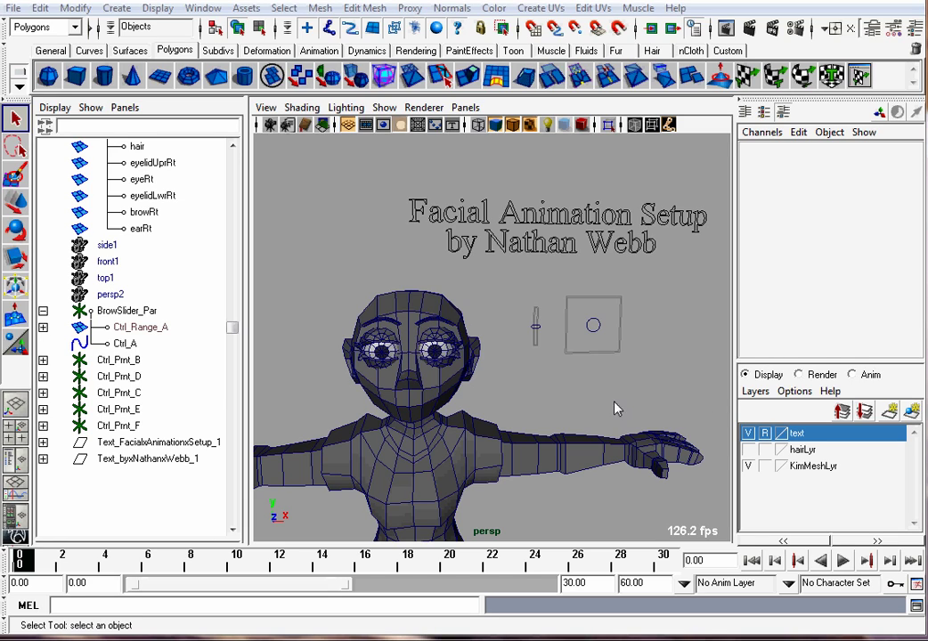
# Hide the title lettering display layer and frame the whole character
pyautogui.click(748, 433)
pyautogui.keyDown('alt'); pyautogui.moveTo(443, 356); pyautogui.dragTo(456, 263, button='middle'); pyautogui.keyUp('alt')
pyautogui.moveTo(456, 262)
pyautogui.keyDown('alt'); pyautogui.mouseDown()
pyautogui.moveTo(434, 249)
pyautogui.moveTo(448, 269)
pyautogui.mouseUp(); pyautogui.keyUp('alt')
# Toggle hairLyr on and off, leaving the hair hidden, with a close side view of the head
pyautogui.click(749, 450)
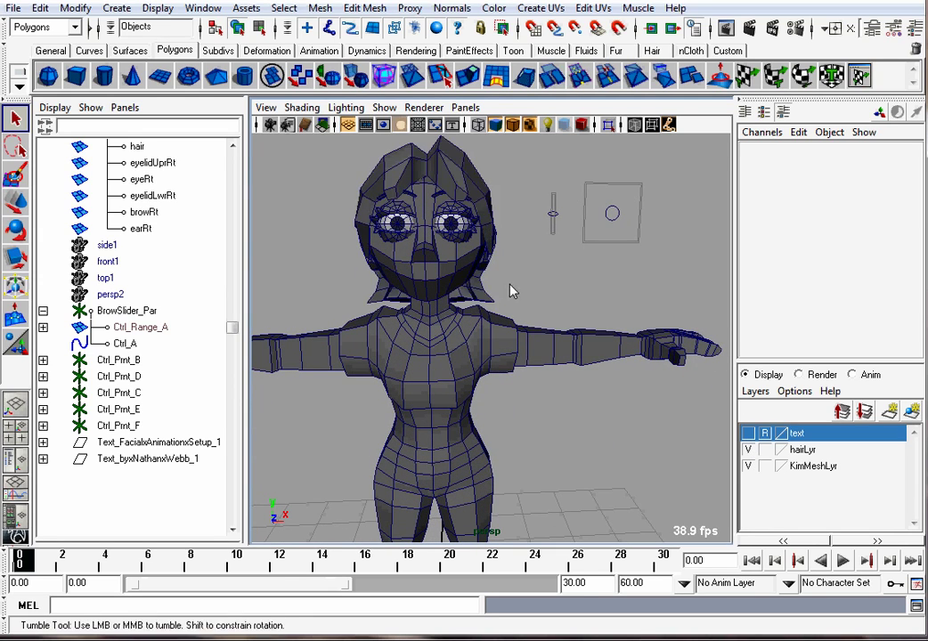
pyautogui.moveTo(512, 291)
pyautogui.keyDown('alt'); pyautogui.mouseDown()
pyautogui.moveTo(463, 294)
pyautogui.moveTo(513, 292)
pyautogui.mouseUp(); pyautogui.keyUp('alt')
pyautogui.keyDown('alt'); pyautogui.moveTo(513, 292); pyautogui.dragTo(571, 303, button='right'); pyautogui.keyUp('alt')
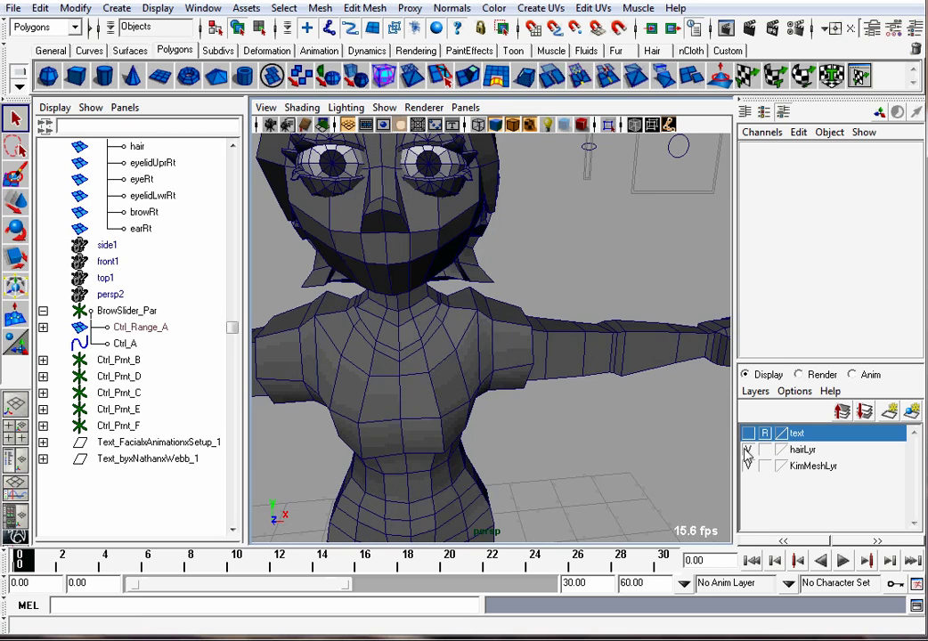
pyautogui.click(748, 450)
pyautogui.keyDown('alt'); pyautogui.moveTo(503, 311); pyautogui.dragTo(611, 269); pyautogui.keyUp('alt')
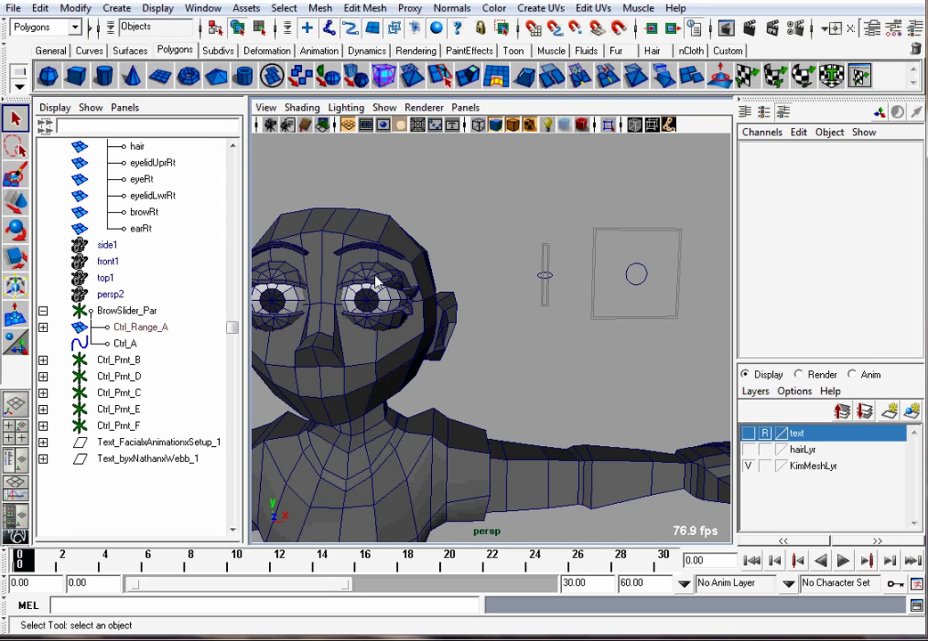
pyautogui.keyDown('alt'); pyautogui.moveTo(374, 283); pyautogui.dragTo(389, 290, button='middle'); pyautogui.keyUp('alt')
pyautogui.click(339, 278)
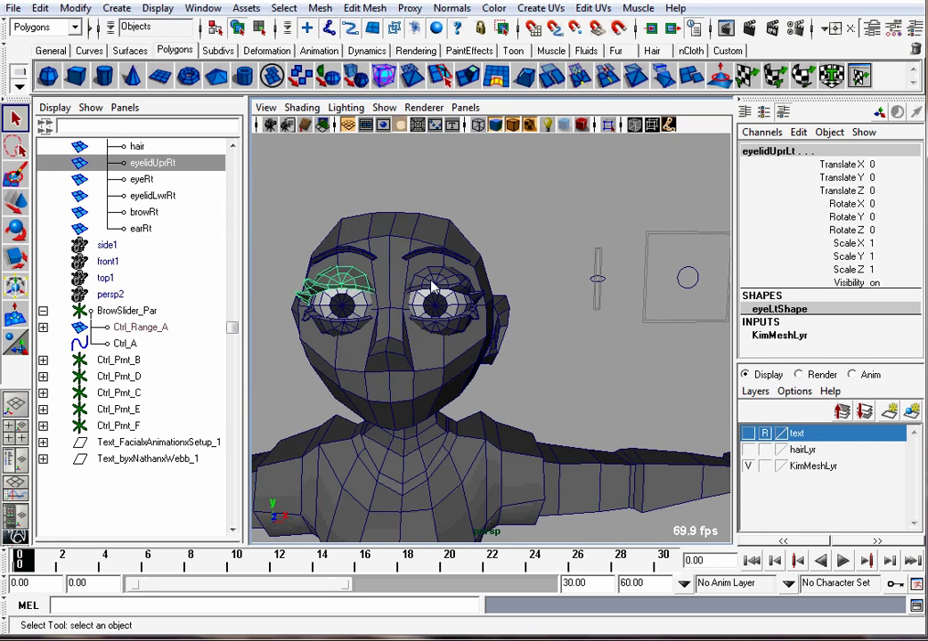
pyautogui.keyDown('shift'); pyautogui.click(468, 269); pyautogui.keyUp('shift')
pyautogui.press('e')
pyautogui.moveTo(434, 223); pyautogui.dragTo(431, 327)
pyautogui.hotkey('ctrl', 'z')
pyautogui.hotkey('ctrl', 'z')
pyautogui.hotkey('ctrl', 'z')
pyautogui.hotkey('ctrl', 'z')
pyautogui.hotkey('ctrl', 'z')
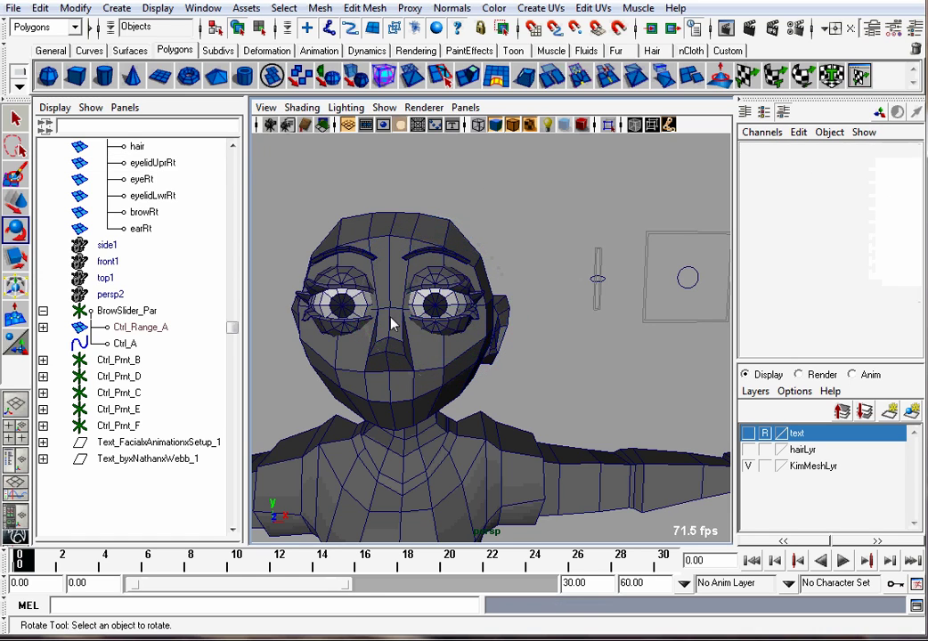
pyautogui.click(362, 335)
pyautogui.keyDown('shift'); pyautogui.click(443, 314); pyautogui.keyUp('shift')
pyautogui.moveTo(439, 291); pyautogui.dragTo(448, 259)
pyautogui.hotkey('ctrl', 'z')
pyautogui.click(524, 244)
pyautogui.scroll(-2, 523, 312)
pyautogui.keyDown('alt'); pyautogui.moveTo(523, 309); pyautogui.dragTo(413, 372); pyautogui.keyUp('alt')
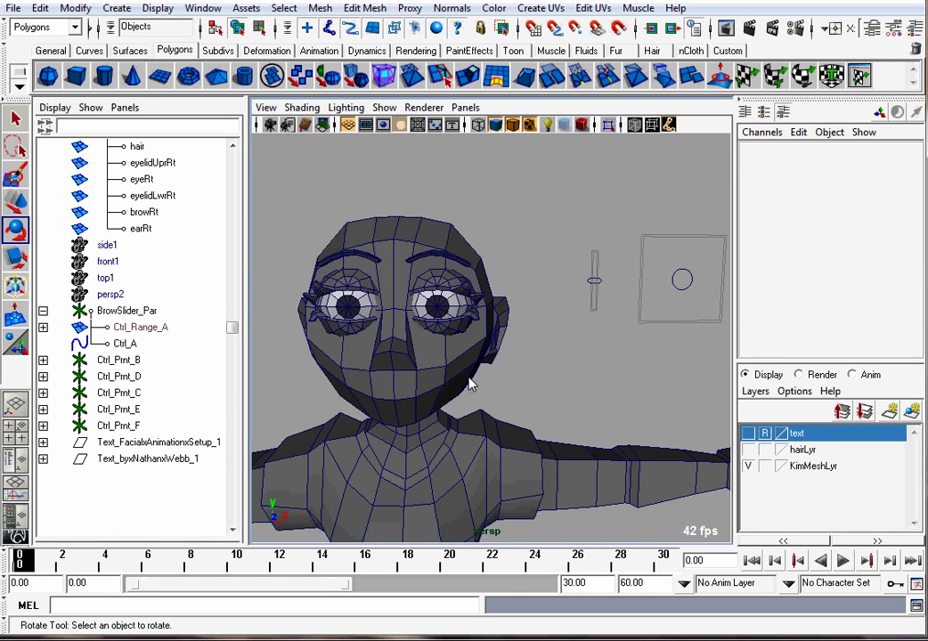
pyautogui.keyDown('alt'); pyautogui.moveTo(504, 374); pyautogui.dragTo(548, 343, button='right'); pyautogui.keyUp('alt')
pyautogui.click(477, 270)
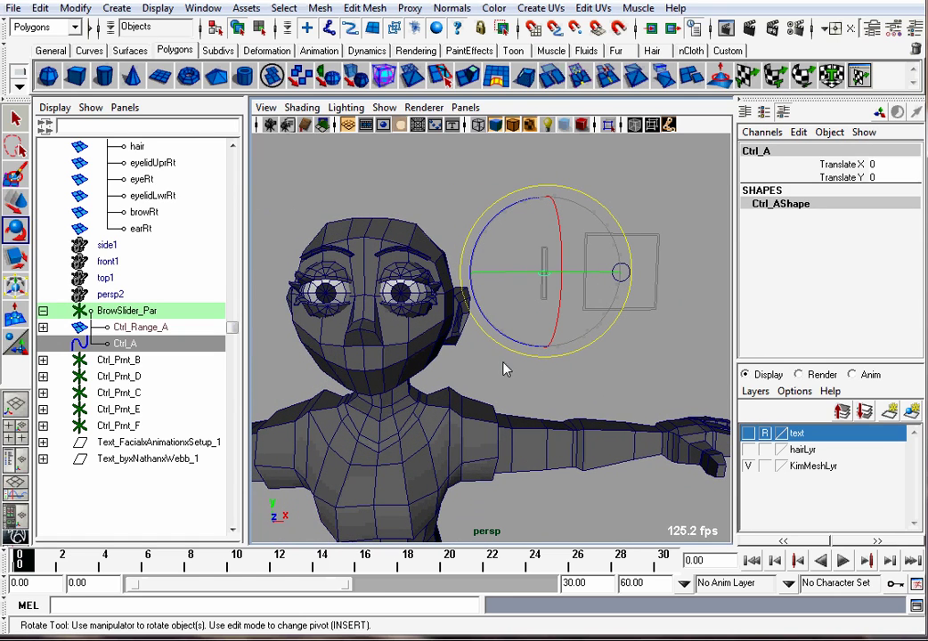
pyautogui.click(503, 368)
pyautogui.click(206, 308)
pyautogui.click(138, 329)
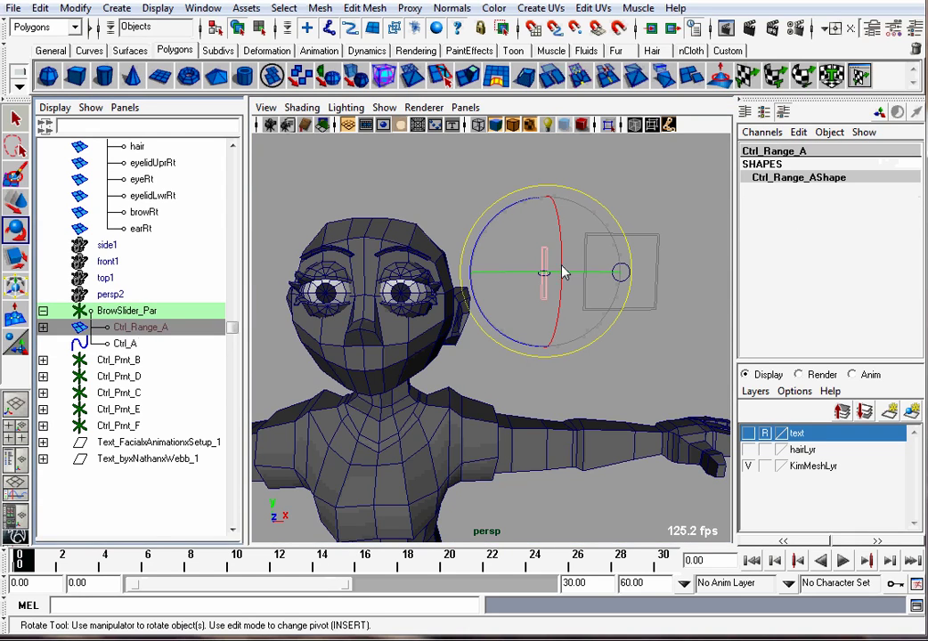
pyautogui.click(124, 344)
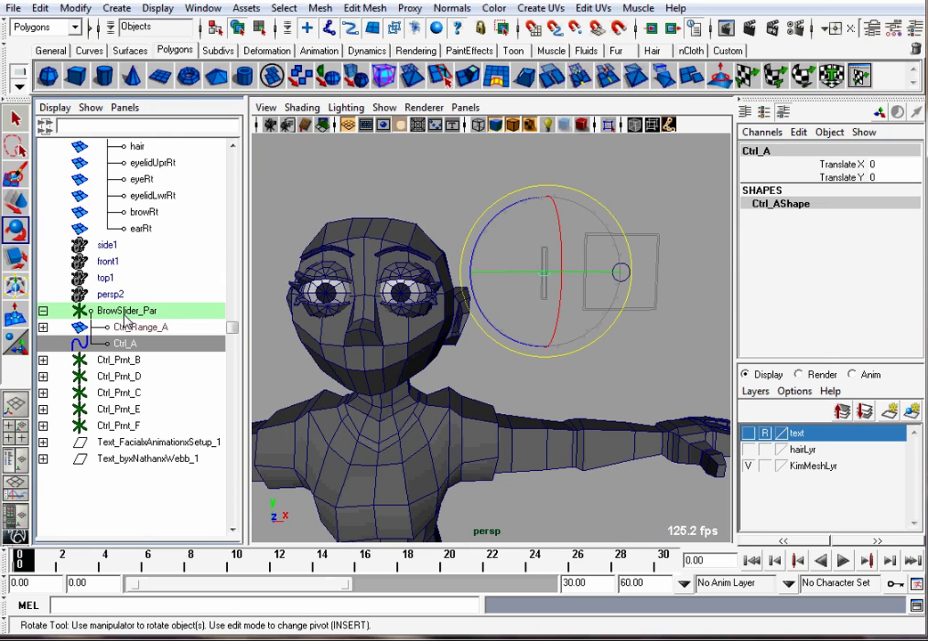
pyautogui.click(134, 327)
pyautogui.click(120, 344)
pyautogui.press('w')
pyautogui.moveTo(545, 233); pyautogui.dragTo(545, 206)
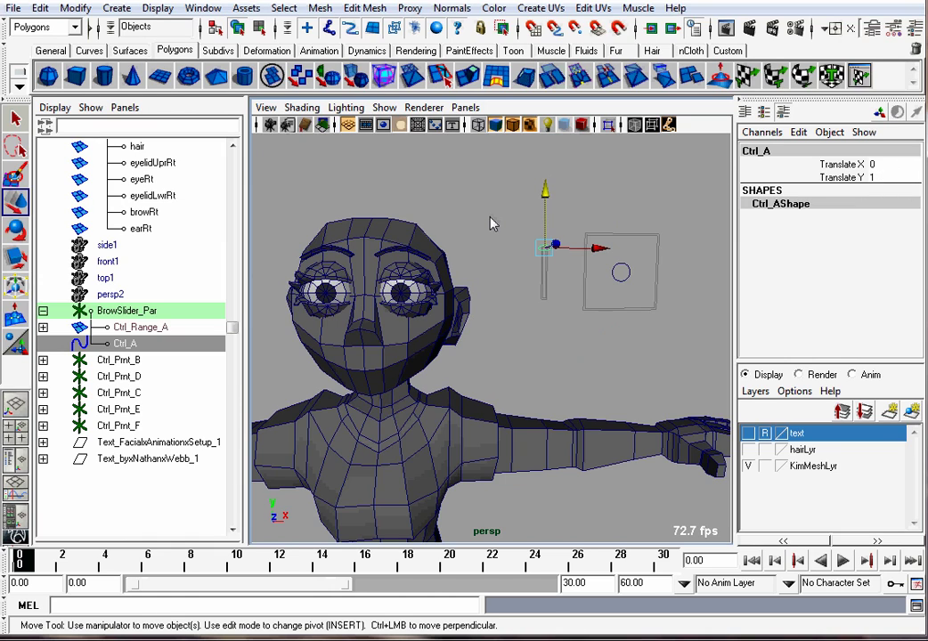
pyautogui.hotkey('ctrl', 'z')
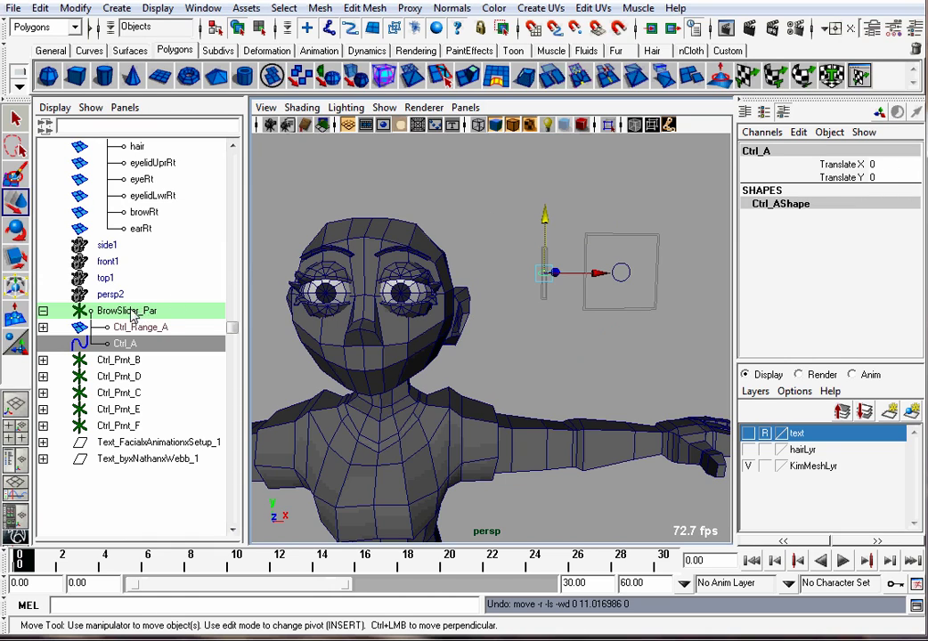
pyautogui.click(129, 311)
pyautogui.click(549, 282)
pyautogui.click(550, 274)
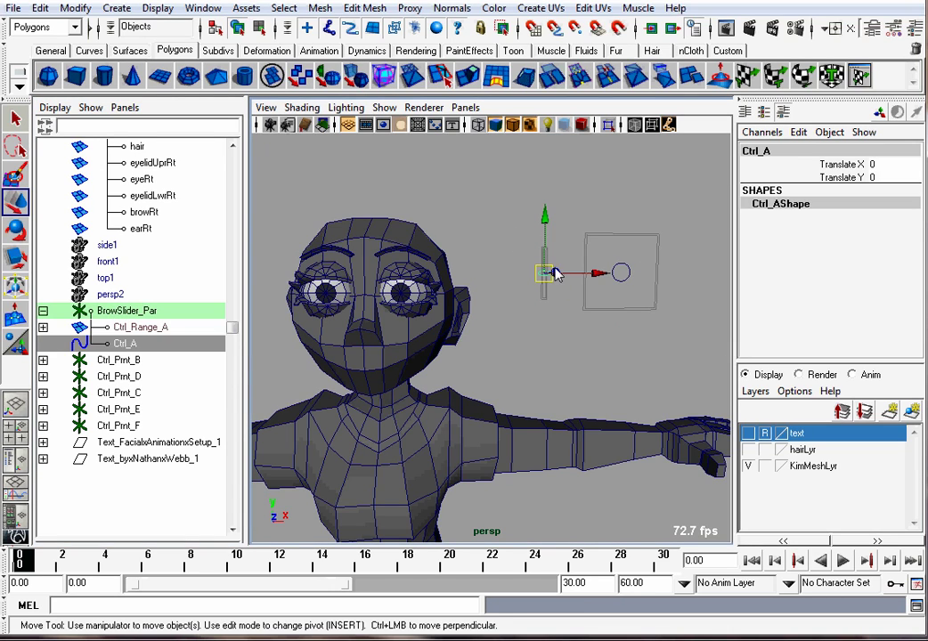
pyautogui.moveTo(547, 223); pyautogui.dragTo(559, 199)
pyautogui.hotkey('ctrl', 'z')
pyautogui.hotkey('ctrl', 'z')
pyautogui.hotkey('ctrl', 'z')
pyautogui.click(632, 278)
pyautogui.moveTo(631, 277)
pyautogui.mouseDown()
pyautogui.moveTo(586, 234)
pyautogui.moveTo(661, 242)
pyautogui.moveTo(591, 306)
pyautogui.moveTo(677, 252)
pyautogui.moveTo(643, 269)
pyautogui.moveTo(638, 231)
pyautogui.moveTo(628, 244)
pyautogui.moveTo(668, 295)
pyautogui.moveTo(589, 235)
pyautogui.moveTo(635, 278)
pyautogui.mouseUp()
pyautogui.click(882, 164)
pyautogui.keyDown('shift'); pyautogui.click(893, 178); pyautogui.keyUp('shift')
pyautogui.write('0')
pyautogui.press('Return')
pyautogui.click(581, 217)
pyautogui.keyDown('alt'); pyautogui.moveTo(581, 218); pyautogui.dragTo(487, 210); pyautogui.keyUp('alt')
pyautogui.click(599, 265)
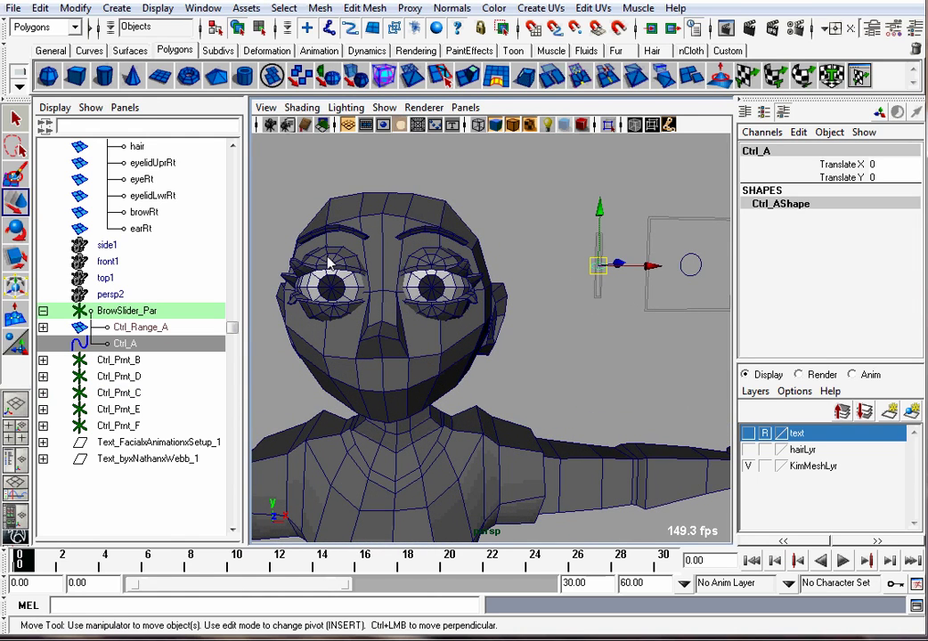
# Create a text curve reading 'Eyelids' through Create > Text options
pyautogui.click(548, 244)
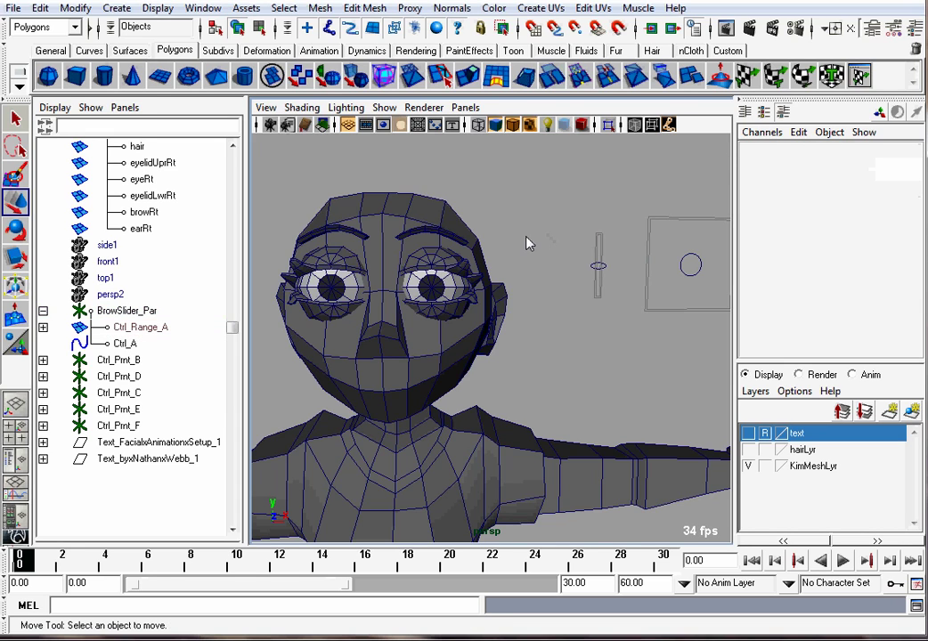
pyautogui.keyDown('alt'); pyautogui.moveTo(555, 243); pyautogui.dragTo(508, 242, button='right'); pyautogui.keyUp('alt')
pyautogui.press('space')
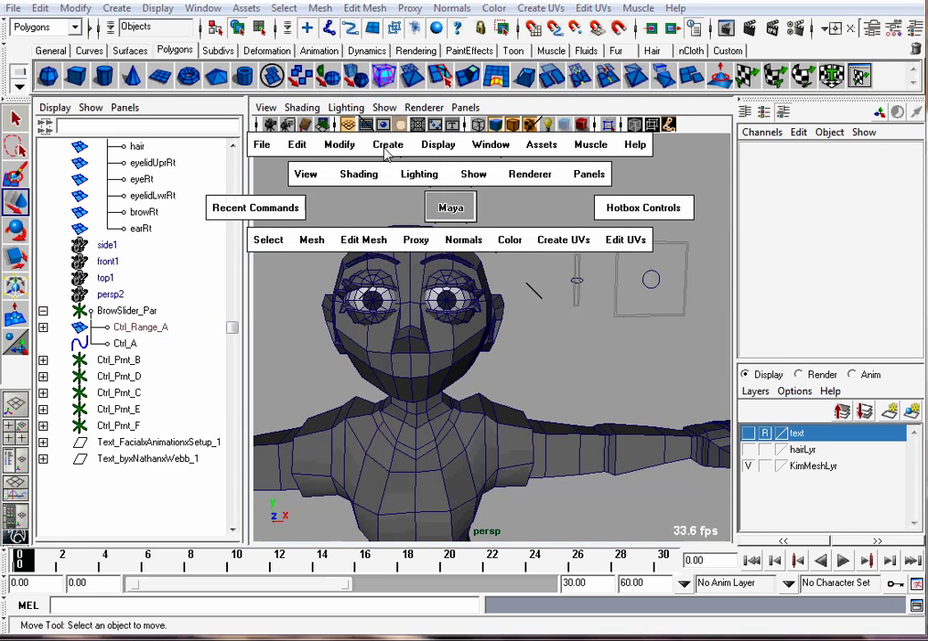
pyautogui.moveTo(387, 153); pyautogui.dragTo(583, 358)
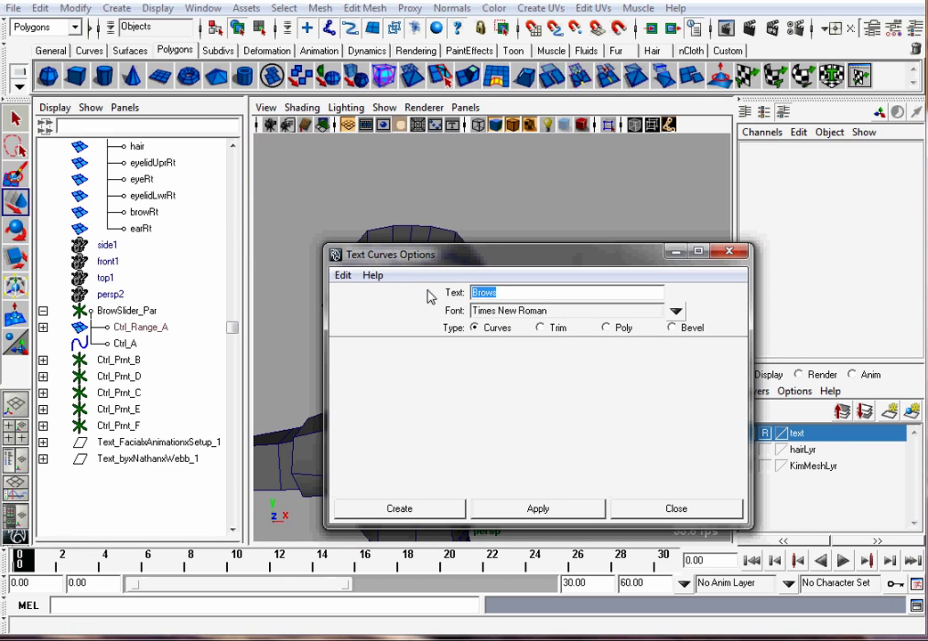
pyautogui.write('Eyelids')
pyautogui.click(538, 509)
pyautogui.click(676, 509)
# Move Text_Eyelids_1 just above the slider, to translate 28.492, 147.157, 0
pyautogui.scroll(-3, 474, 385)
pyautogui.moveTo(456, 381); pyautogui.dragTo(448, 240)
pyautogui.keyDown('alt'); pyautogui.moveTo(448, 241); pyautogui.dragTo(432, 334, button='right'); pyautogui.keyUp('alt')
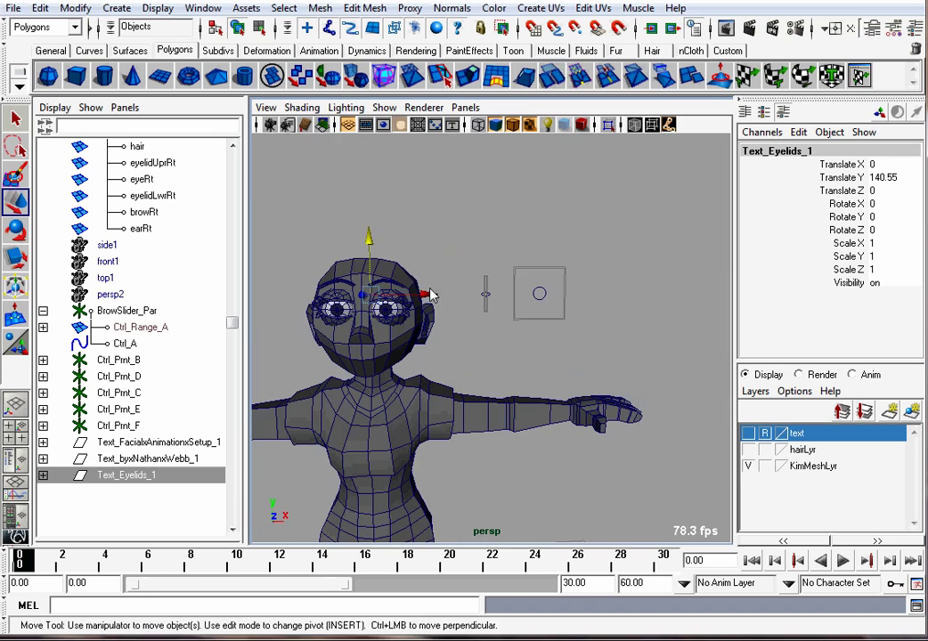
pyautogui.moveTo(429, 294); pyautogui.dragTo(518, 297)
pyautogui.keyDown('alt'); pyautogui.moveTo(524, 296); pyautogui.dragTo(460, 307, button='right'); pyautogui.keyUp('alt')
pyautogui.moveTo(460, 306); pyautogui.dragTo(472, 306)
pyautogui.click(434, 220)
pyautogui.click(124, 475)
pyautogui.moveTo(424, 254); pyautogui.dragTo(422, 209)
pyautogui.moveTo(475, 263); pyautogui.dragTo(472, 269)
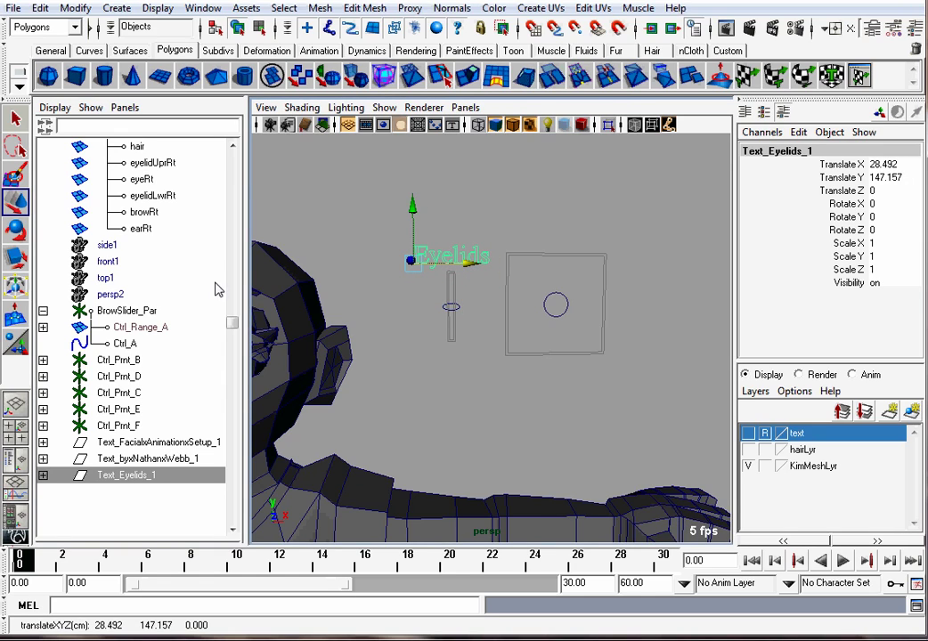
# Parent Text_Eyelids_1 under BrowSlider_Par and rename that group Eyelids_Par
pyautogui.moveTo(124, 478); pyautogui.dragTo(122, 319, button='middle')
pyautogui.click(124, 312)
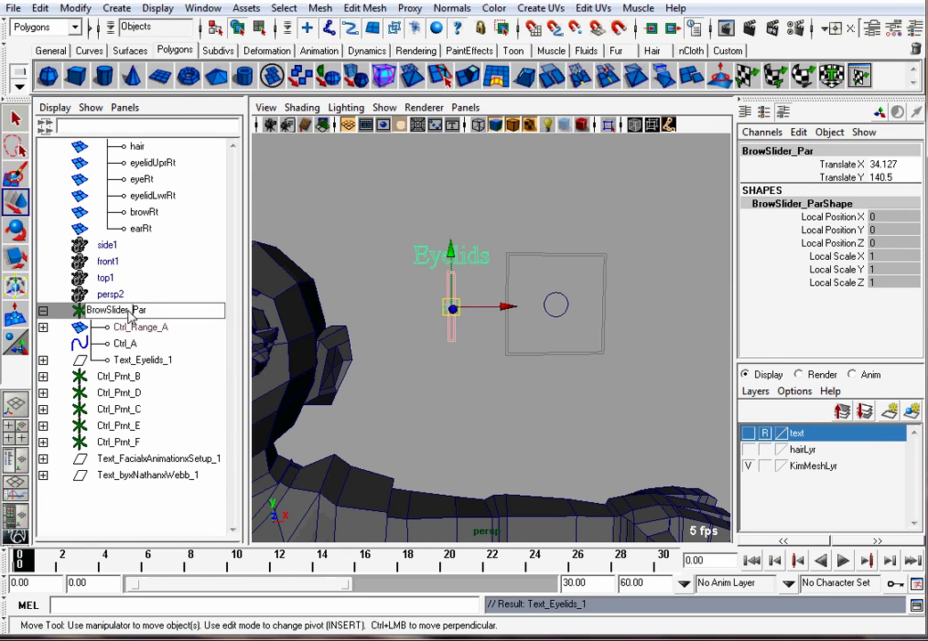
pyautogui.moveTo(131, 312); pyautogui.dragTo(41, 326)
pyautogui.write('Eye')
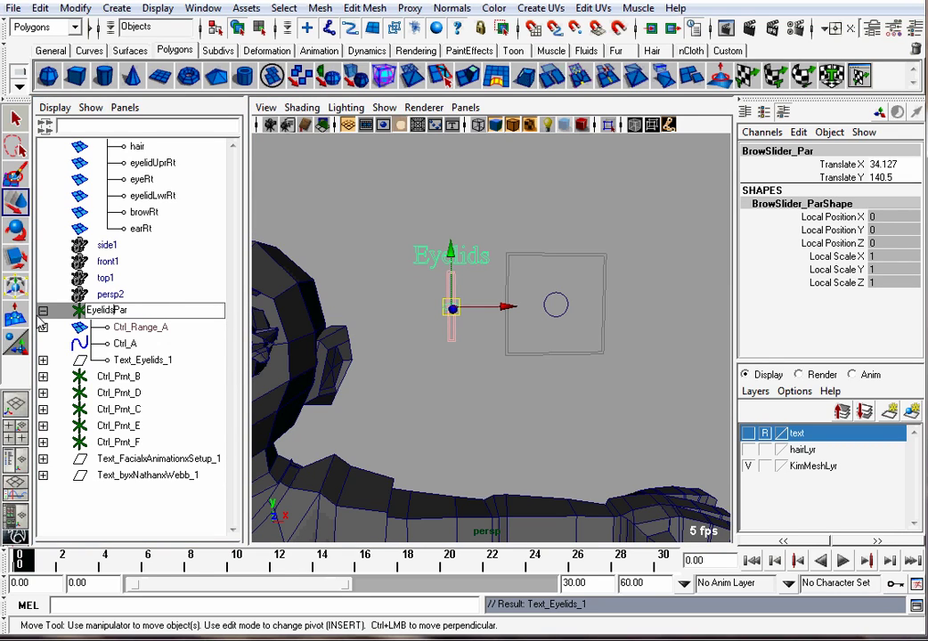
pyautogui.write('lids_')
pyautogui.press('Return')
pyautogui.click(134, 360)
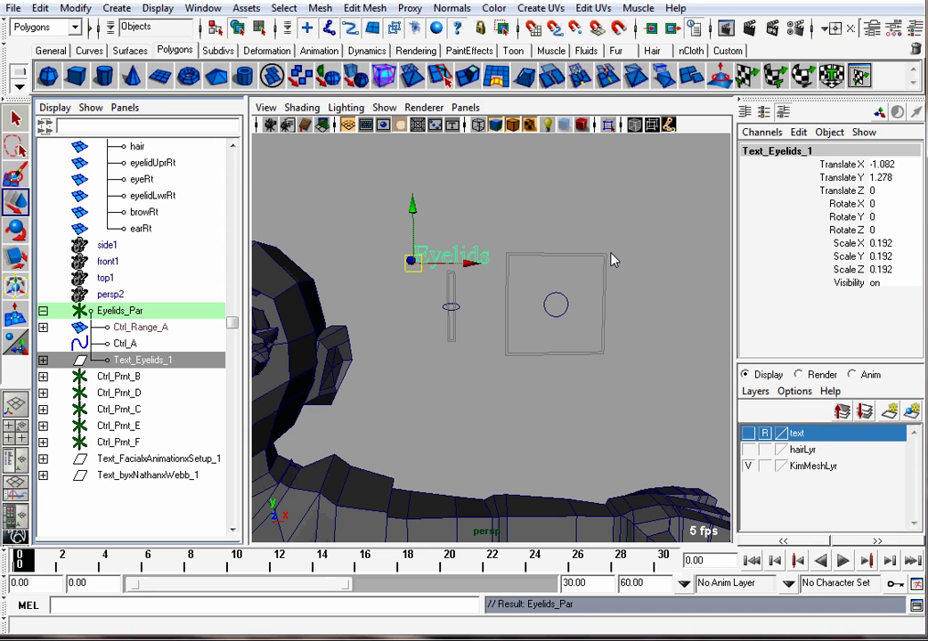
# Tick Template in the Eyelids label's Display attributes, then return to the Channel Box
pyautogui.hotkey('ctrl', 'a')
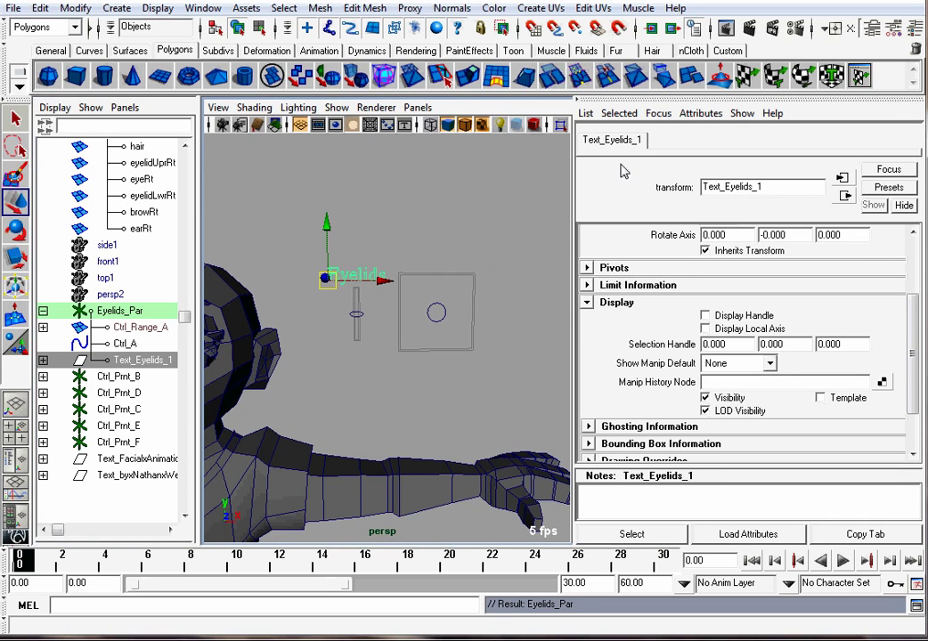
pyautogui.scroll(-1, 615, 316)
pyautogui.click(600, 281)
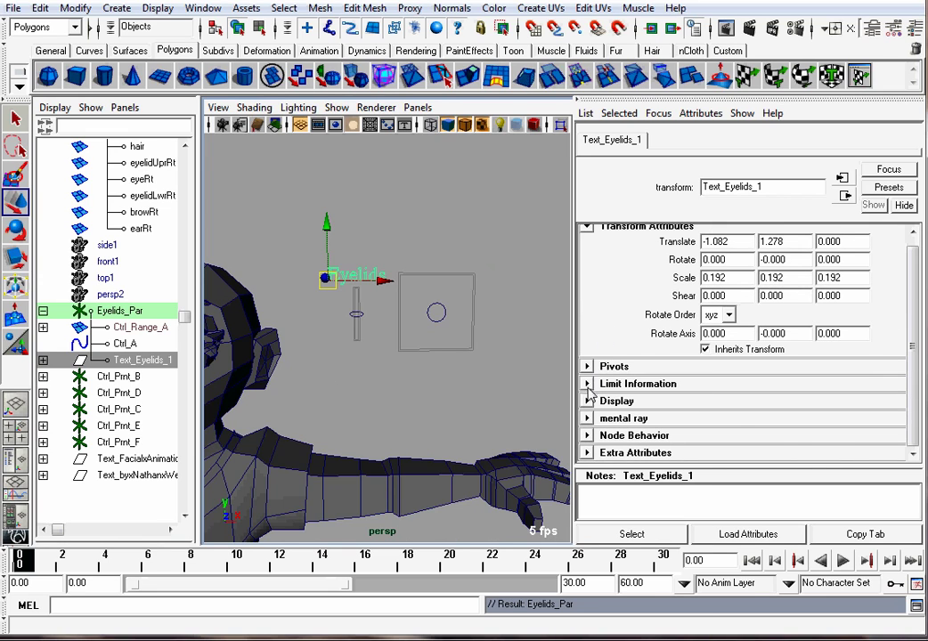
pyautogui.click(593, 401)
pyautogui.scroll(-5, 784, 419)
pyautogui.click(820, 379)
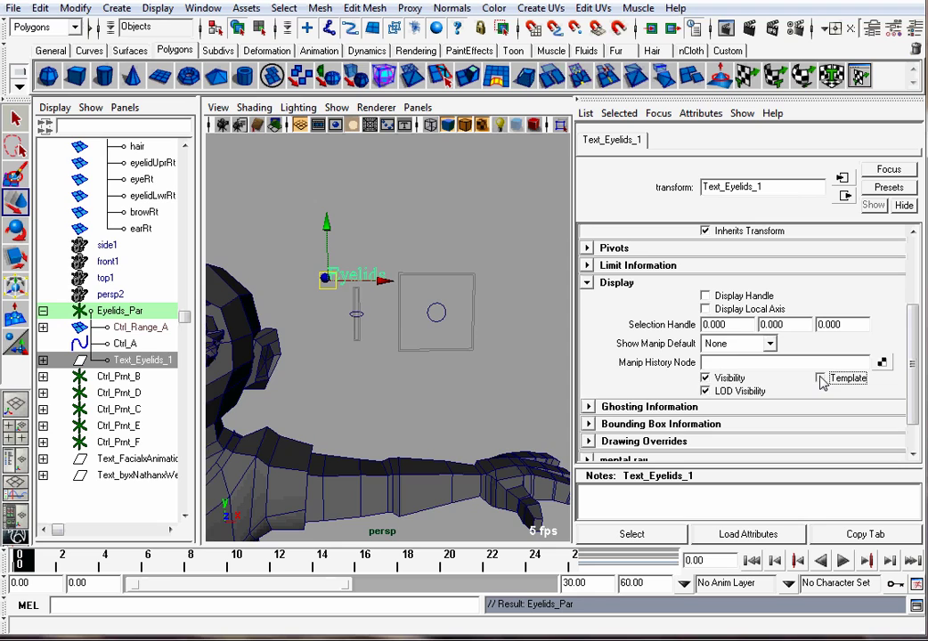
pyautogui.click(414, 233)
pyautogui.keyDown('alt'); pyautogui.moveTo(414, 232); pyautogui.dragTo(354, 251, button='right'); pyautogui.keyUp('alt')
pyautogui.keyDown('alt'); pyautogui.moveTo(354, 251); pyautogui.dragTo(561, 245, button='middle'); pyautogui.keyUp('alt')
pyautogui.hotkey('ctrl', 'a')
pyautogui.keyDown('alt'); pyautogui.moveTo(561, 245); pyautogui.dragTo(571, 268); pyautogui.keyUp('alt')
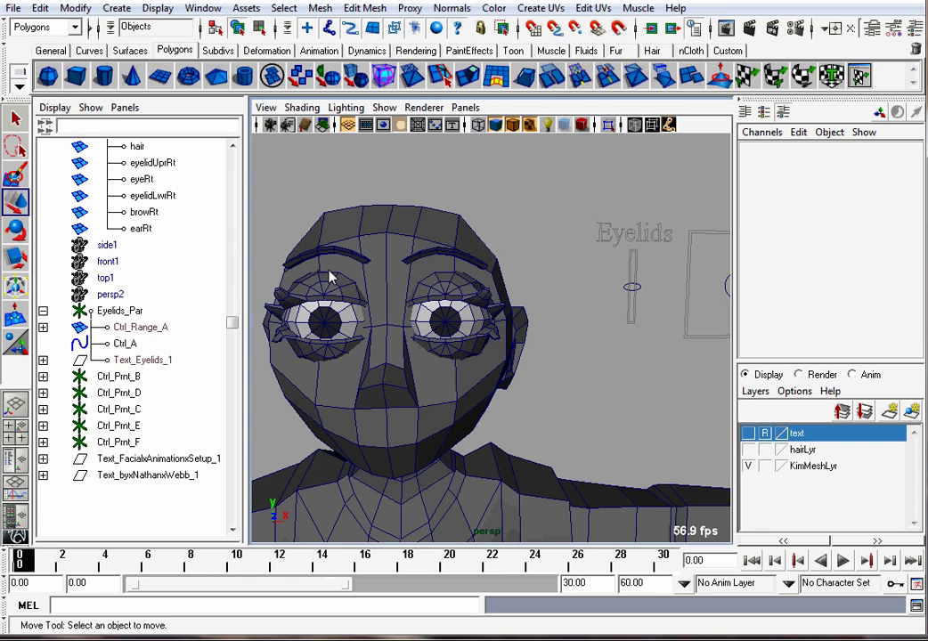
# Switch the menu set to Animation
pyautogui.press('space')
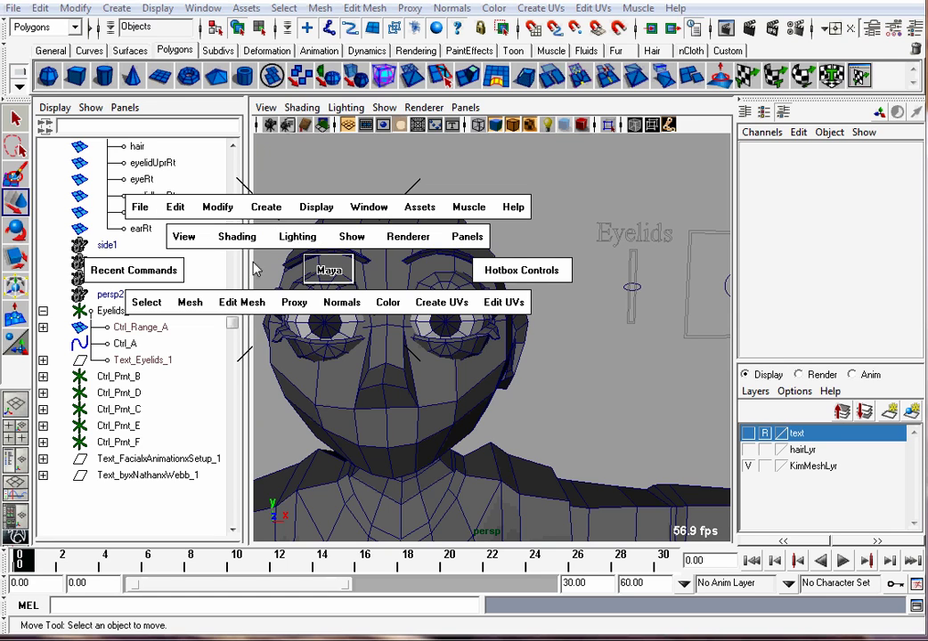
pyautogui.click(49, 27)
pyautogui.click(40, 42)
# Open the Set Driven Key window from Animate > Set Driven Key > Set..
pyautogui.press('space')
pyautogui.click(124, 215)
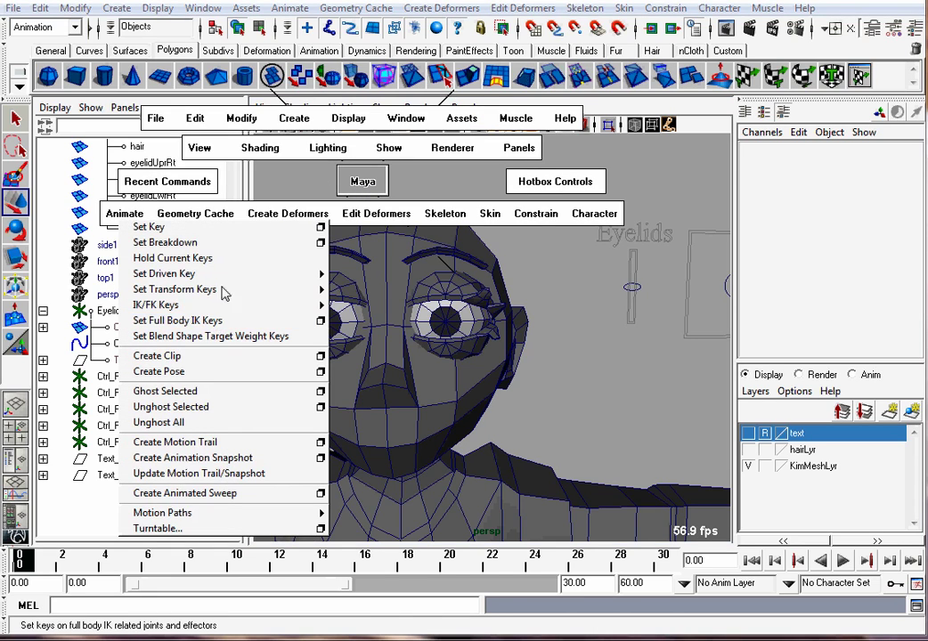
pyautogui.moveTo(228, 273)
pyautogui.click(362, 273)
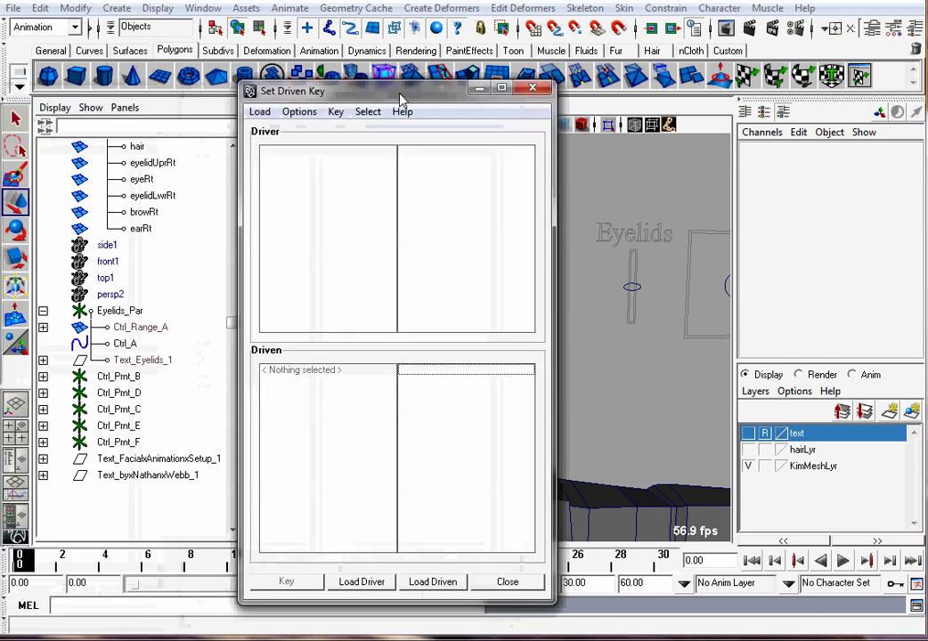
pyautogui.moveTo(400, 98); pyautogui.dragTo(287, 95)
# Rename Ctrl_A to Eyelids_Ctrl and load it as driver with Translate Y
pyautogui.click(633, 289)
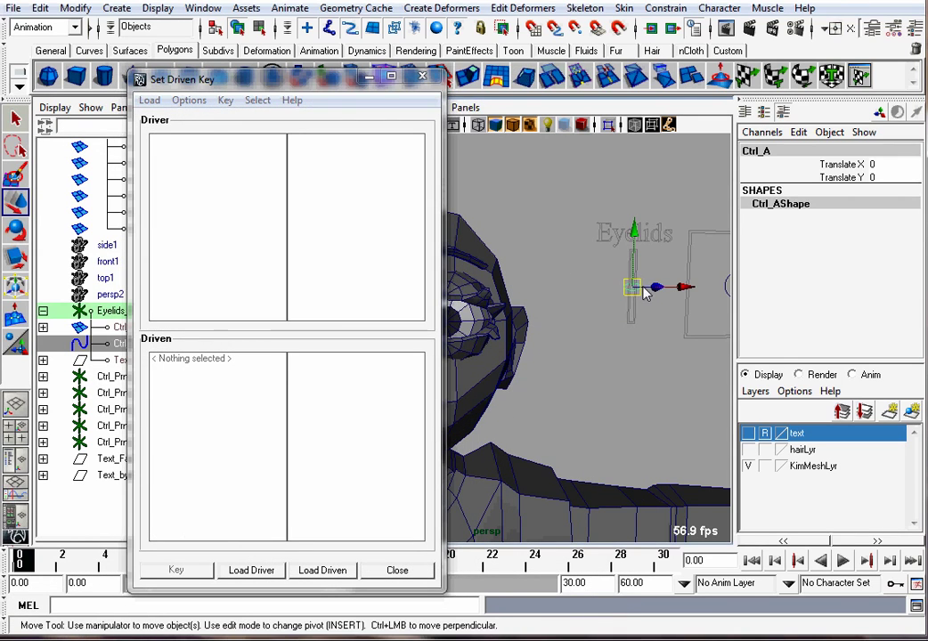
pyautogui.moveTo(220, 78); pyautogui.dragTo(498, 115)
pyautogui.doubleClick(134, 344)
pyautogui.write('elids_Ctrl')
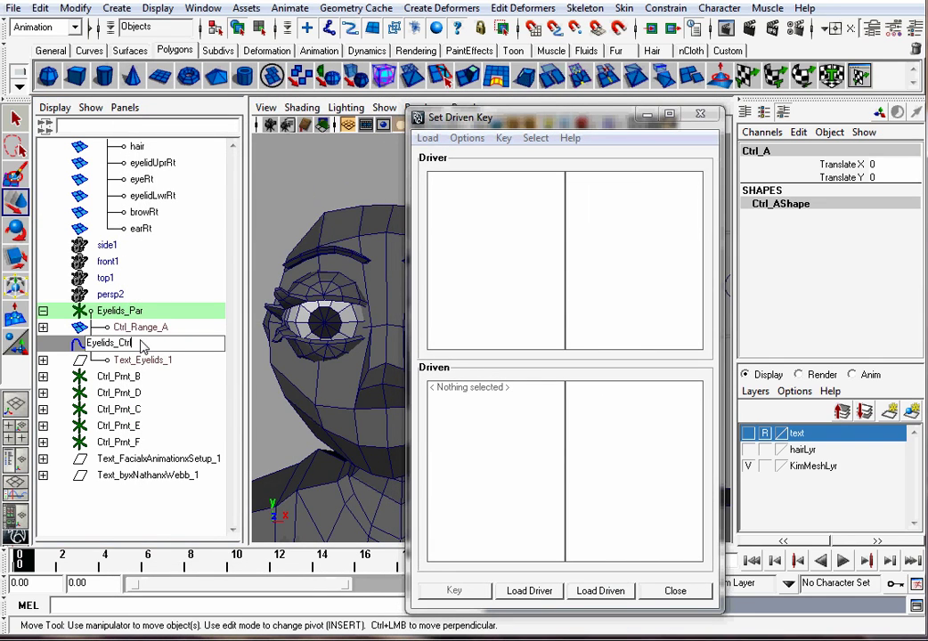
pyautogui.click(138, 344)
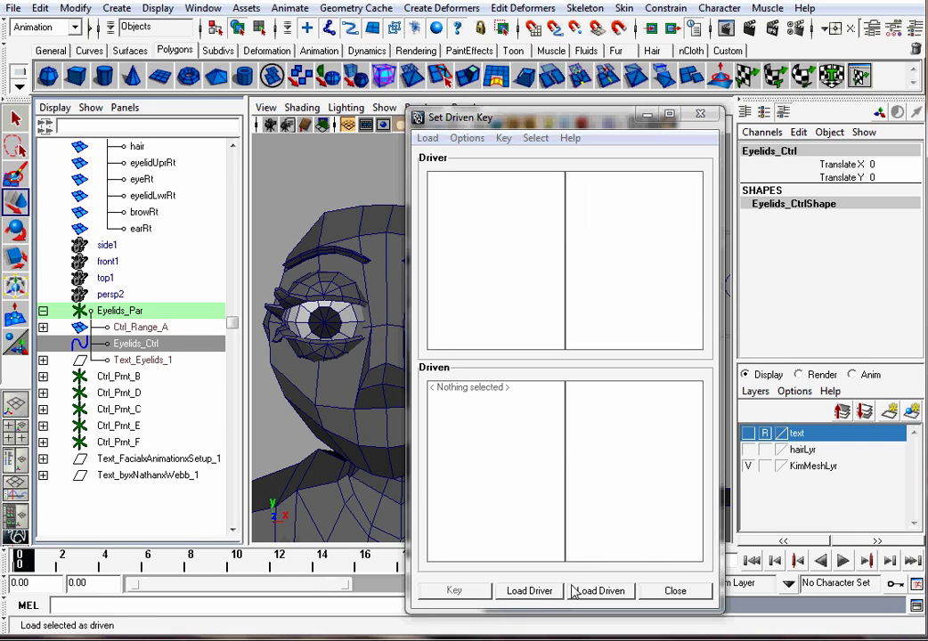
pyautogui.click(531, 592)
pyautogui.click(589, 190)
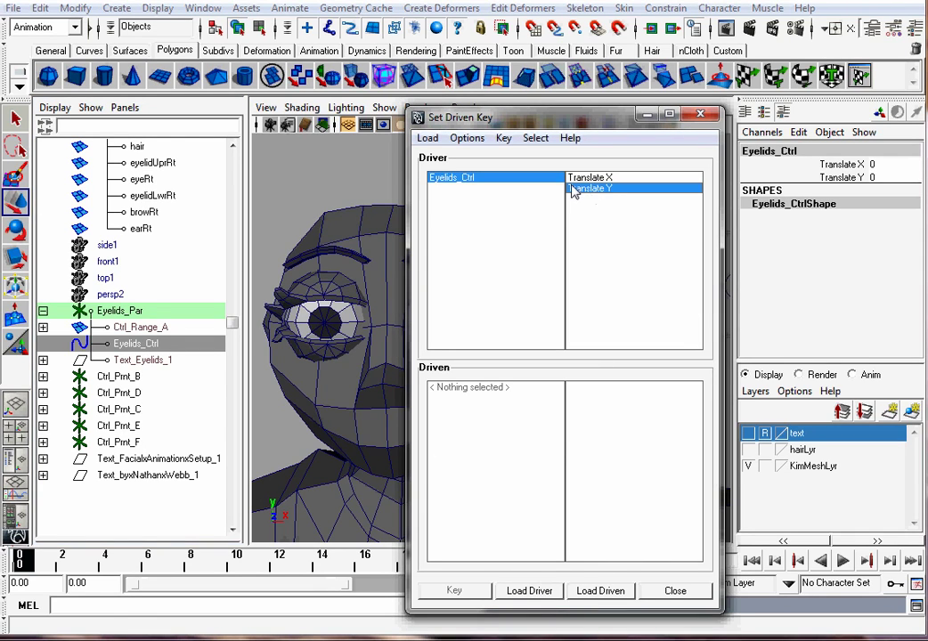
# Load eyelidUprRt and eyelidUprLt as driven objects with Rotate X as the driven attribute
pyautogui.moveTo(565, 127); pyautogui.dragTo(697, 116)
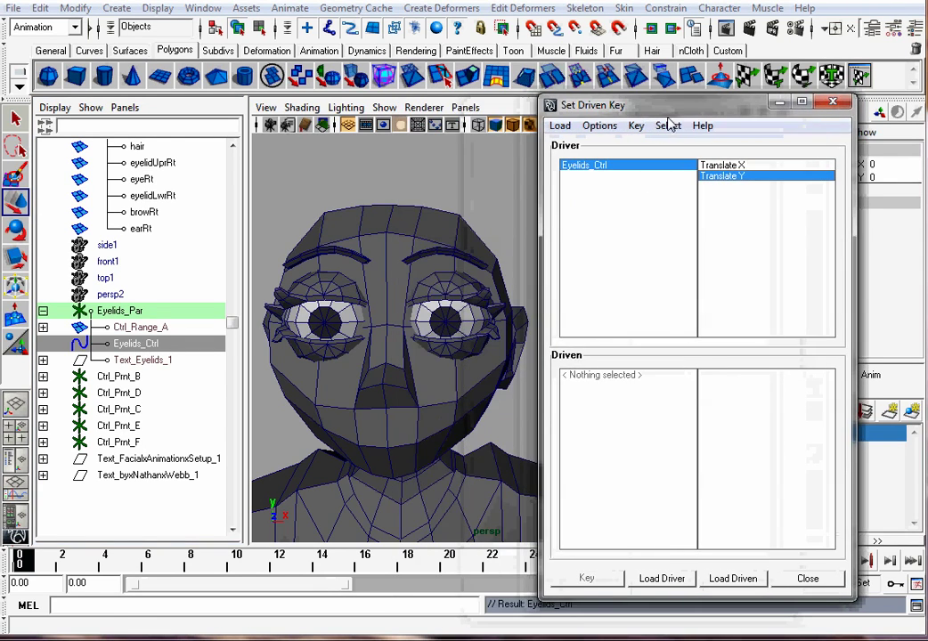
pyautogui.click(325, 289)
pyautogui.keyDown('shift'); pyautogui.click(453, 292); pyautogui.keyUp('shift')
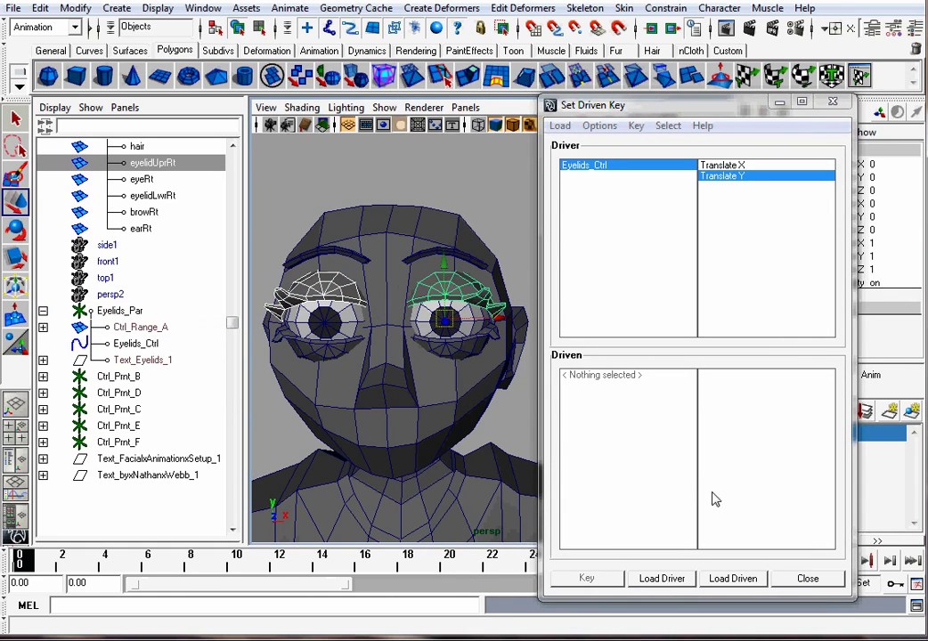
pyautogui.click(734, 579)
pyautogui.click(588, 376)
pyautogui.keyDown('shift'); pyautogui.click(595, 388); pyautogui.keyUp('shift')
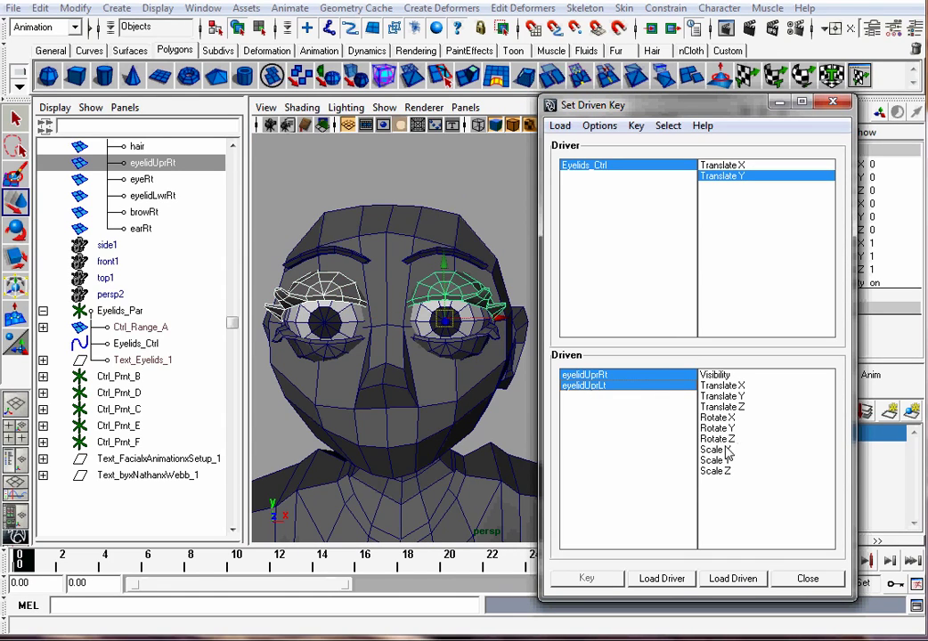
pyautogui.click(727, 419)
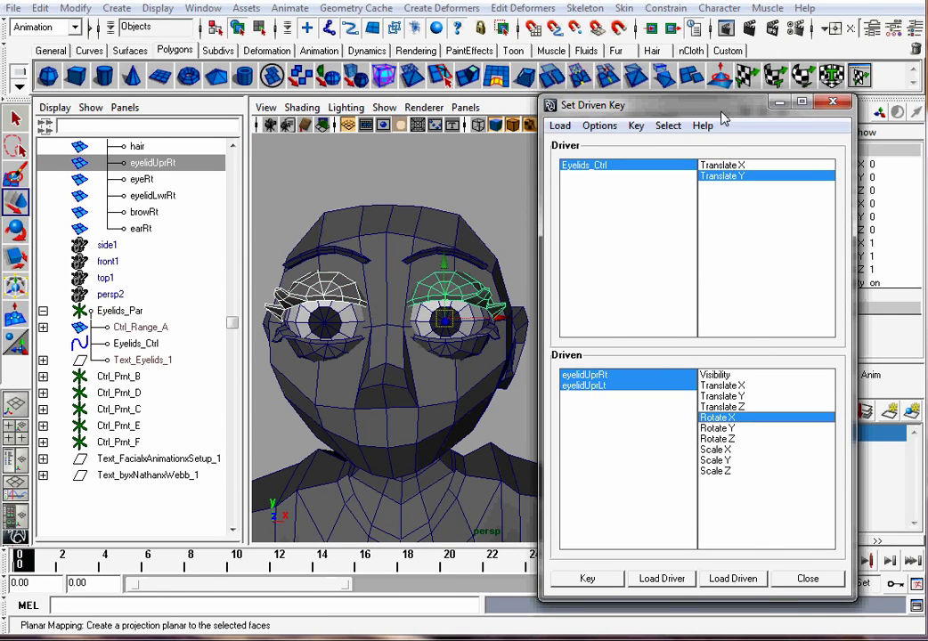
pyautogui.moveTo(593, 99); pyautogui.dragTo(71, 94)
pyautogui.click(641, 290)
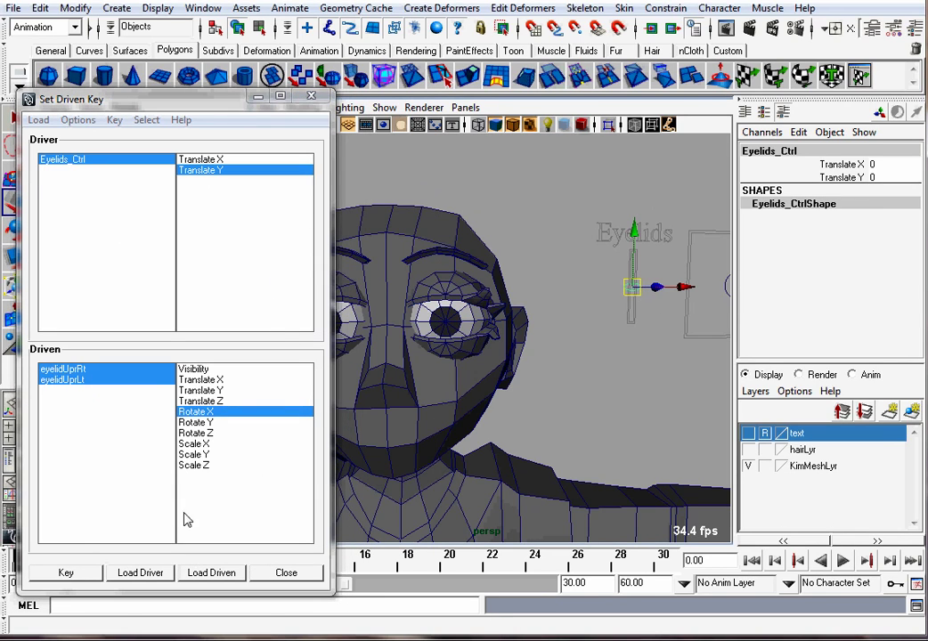
# Key the rest pose, then key both upper lids rotated shut with Eyelids_Ctrl at -1
pyautogui.click(66, 574)
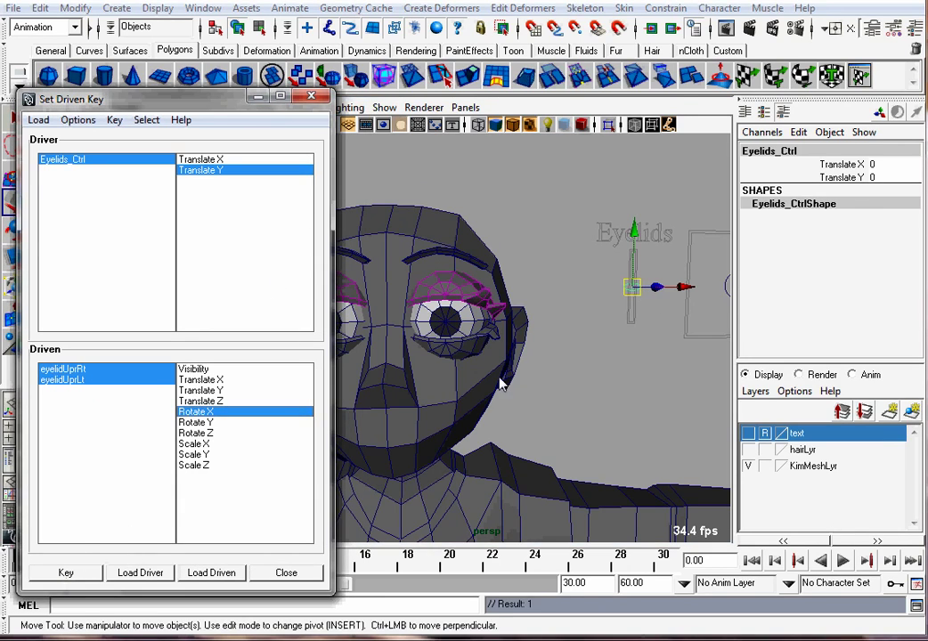
pyautogui.click(555, 247)
pyautogui.click(644, 290)
pyautogui.moveTo(640, 268); pyautogui.dragTo(621, 313)
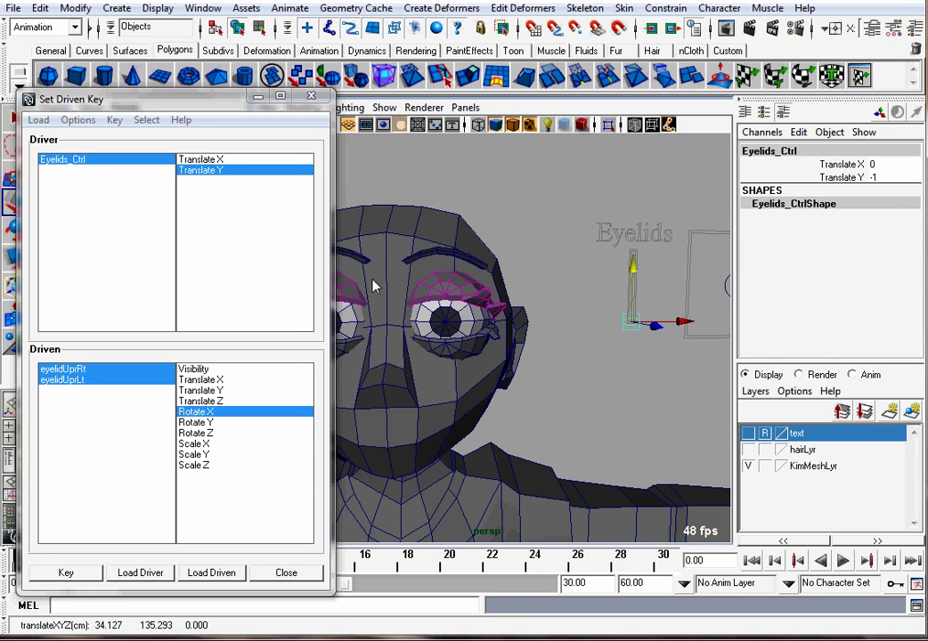
pyautogui.keyDown('alt'); pyautogui.moveTo(373, 287); pyautogui.dragTo(408, 297, button='middle'); pyautogui.keyUp('alt')
pyautogui.click(408, 290)
pyautogui.keyDown('shift'); pyautogui.click(533, 285); pyautogui.keyUp('shift')
pyautogui.press('e')
pyautogui.moveTo(530, 269); pyautogui.dragTo(532, 340)
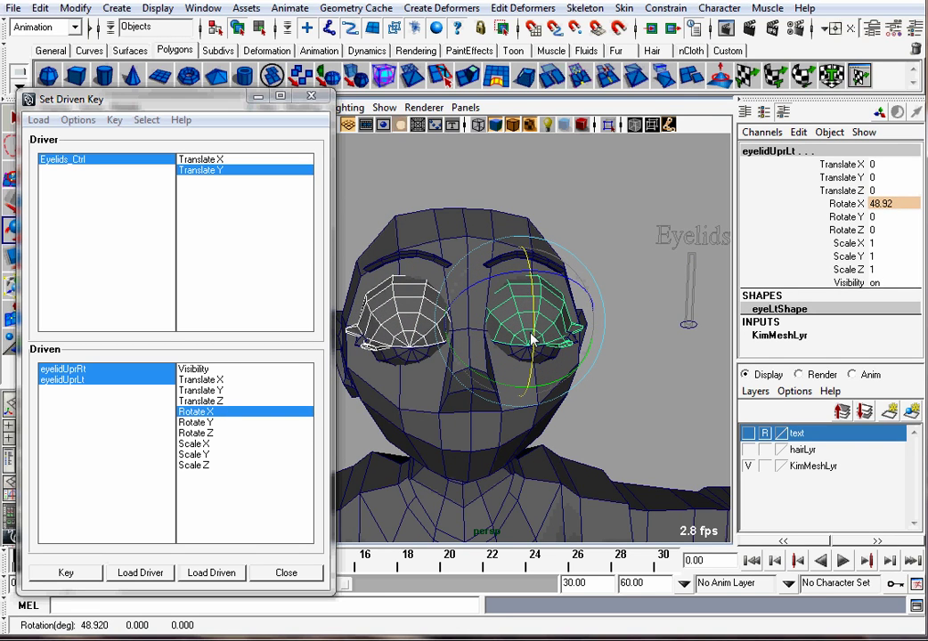
pyautogui.click(66, 574)
# Key both upper lids wide open at Rotate X about -25.865 with Eyelids_Ctrl at 1
pyautogui.click(713, 276)
pyautogui.click(701, 329)
pyautogui.press('w')
pyautogui.moveTo(697, 277); pyautogui.dragTo(713, 179)
pyautogui.click(408, 289)
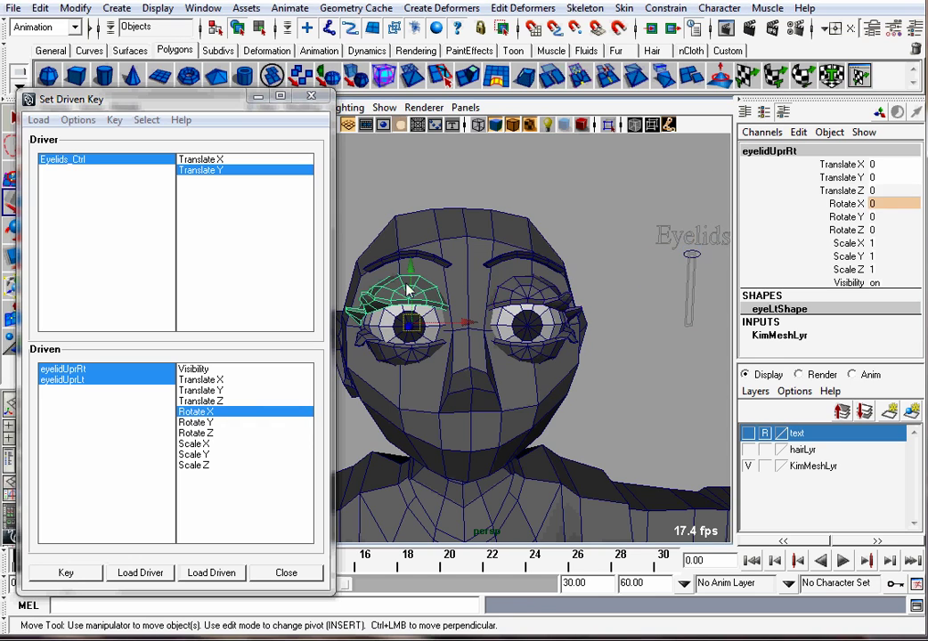
pyautogui.keyDown('shift'); pyautogui.click(537, 287); pyautogui.keyUp('shift')
pyautogui.press('e')
pyautogui.moveTo(535, 289)
pyautogui.mouseDown()
pyautogui.moveTo(532, 259)
pyautogui.moveTo(533, 269)
pyautogui.mouseUp()
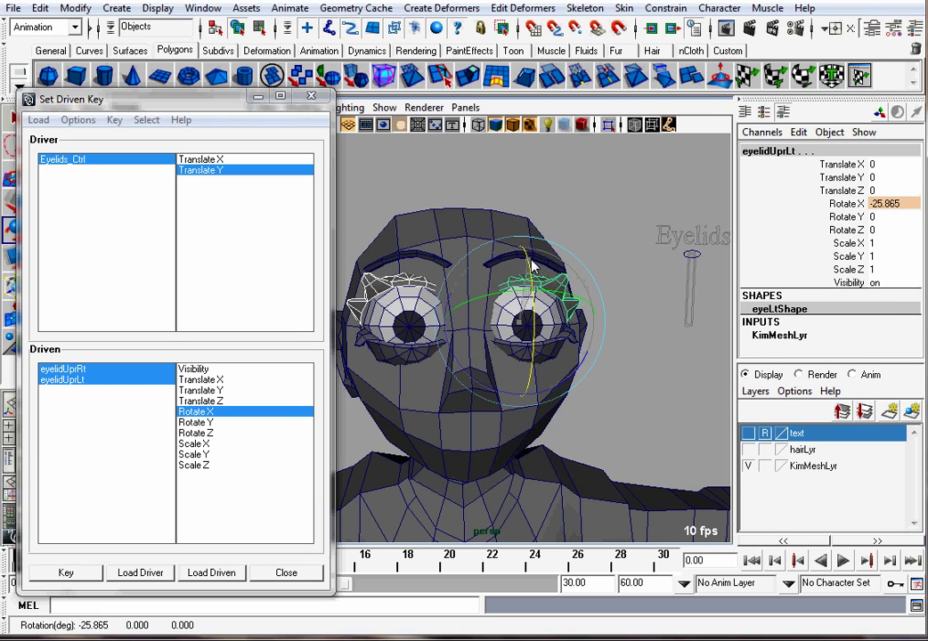
pyautogui.click(67, 575)
pyautogui.click(575, 230)
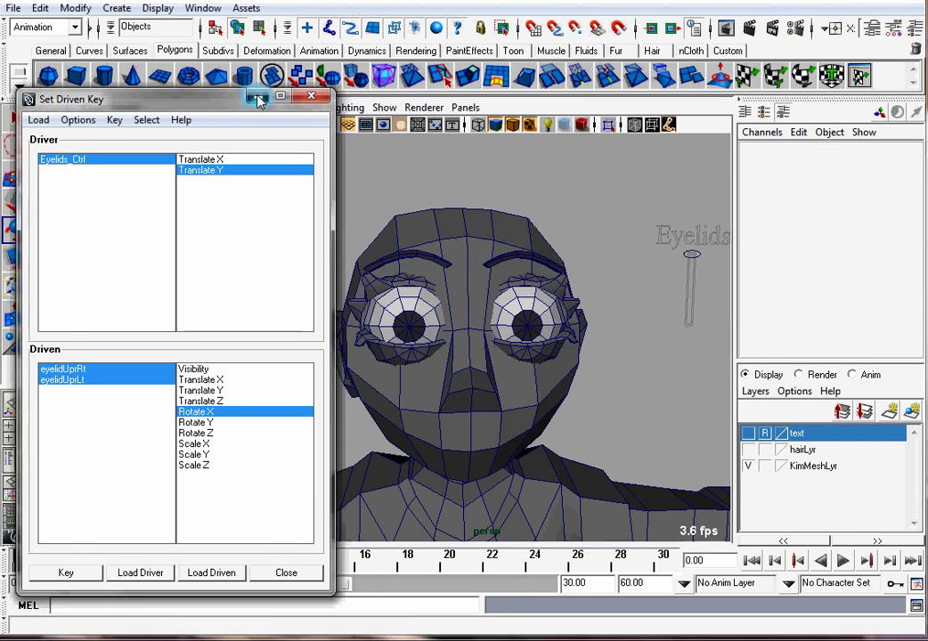
# Minimize Set Driven Key and slide Eyelids_Ctrl to test the blink
pyautogui.click(257, 99)
pyautogui.keyDown('alt'); pyautogui.moveTo(463, 268); pyautogui.dragTo(534, 267, button='right'); pyautogui.keyUp('alt')
pyautogui.click(615, 246)
pyautogui.press('w')
pyautogui.moveTo(632, 214); pyautogui.dragTo(653, 207)
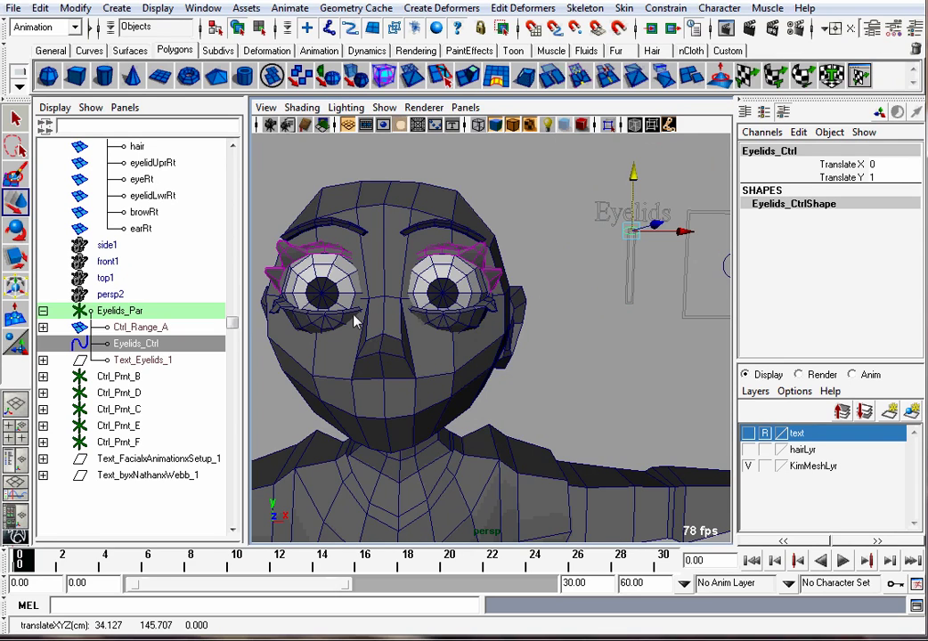
# Undo an accidental rotation of the lower eyelid
pyautogui.click(441, 316)
pyautogui.press('e')
pyautogui.moveTo(442, 276)
pyautogui.mouseDown()
pyautogui.moveTo(447, 249)
pyautogui.moveTo(438, 287)
pyautogui.mouseUp()
pyautogui.hotkey('ctrl', 'z')
# Set Eyelids_Ctrl's Translate Y to 0 in the Channel Box
pyautogui.click(642, 214)
pyautogui.click(639, 234)
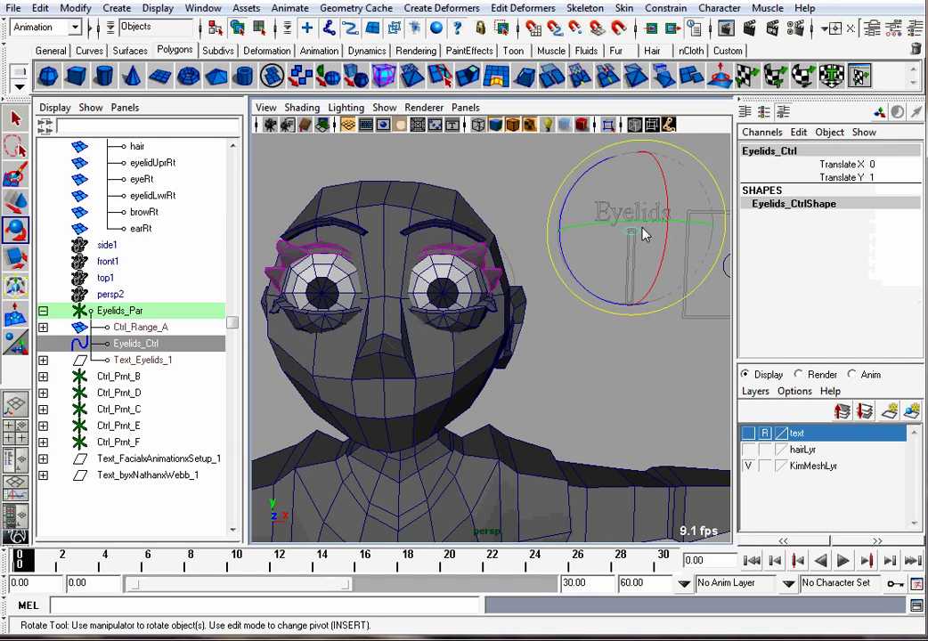
pyautogui.click(863, 177)
pyautogui.write('0')
pyautogui.press('Return')
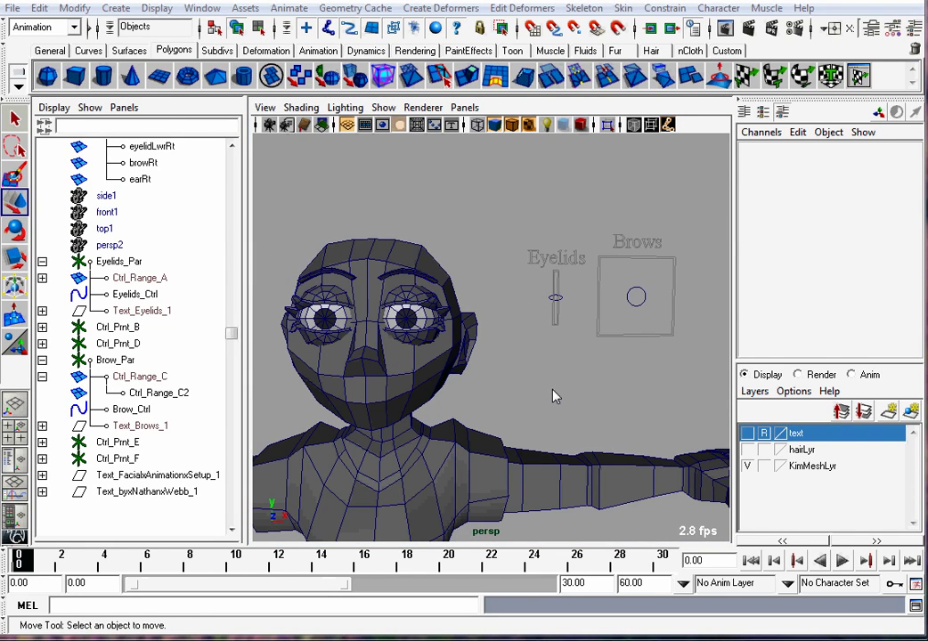
# Test Brow_Ctrl's movement, then zero its Translate X and Translate Y
pyautogui.click(645, 297)
pyautogui.moveTo(640, 265); pyautogui.dragTo(739, 304)
pyautogui.click(882, 165)
pyautogui.write('0')
pyautogui.click(891, 178)
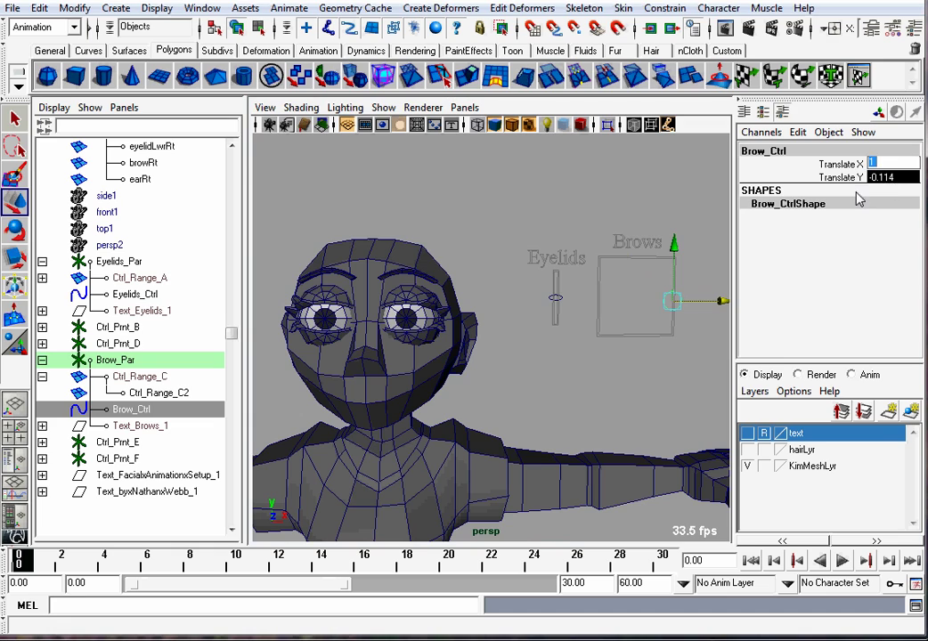
pyautogui.write('0')
pyautogui.press('Return')
# Load Brow_Ctrl as driver and browRt and browLt as driven in Set Driven Key
pyautogui.click(522, 189)
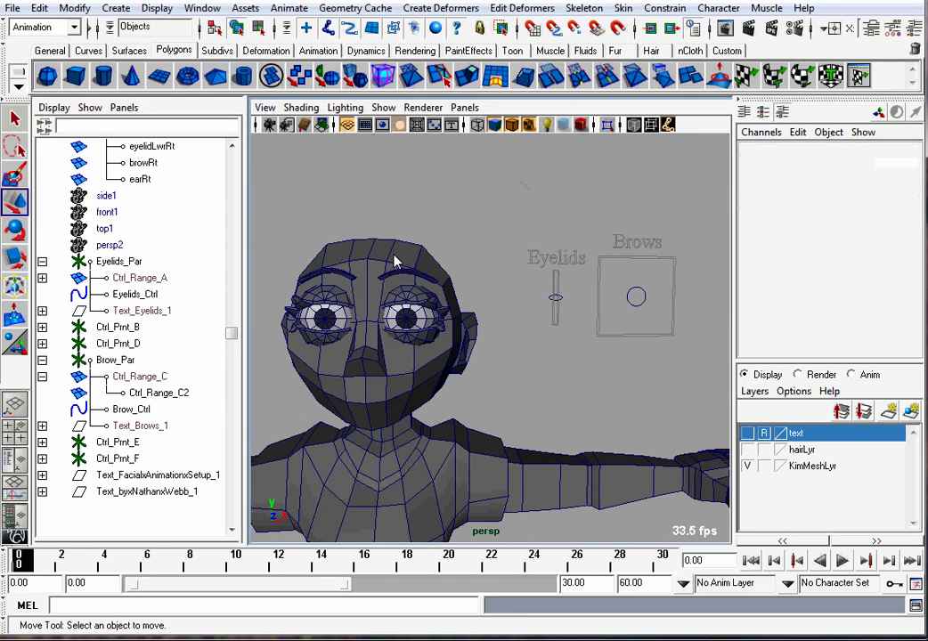
pyautogui.click(636, 298)
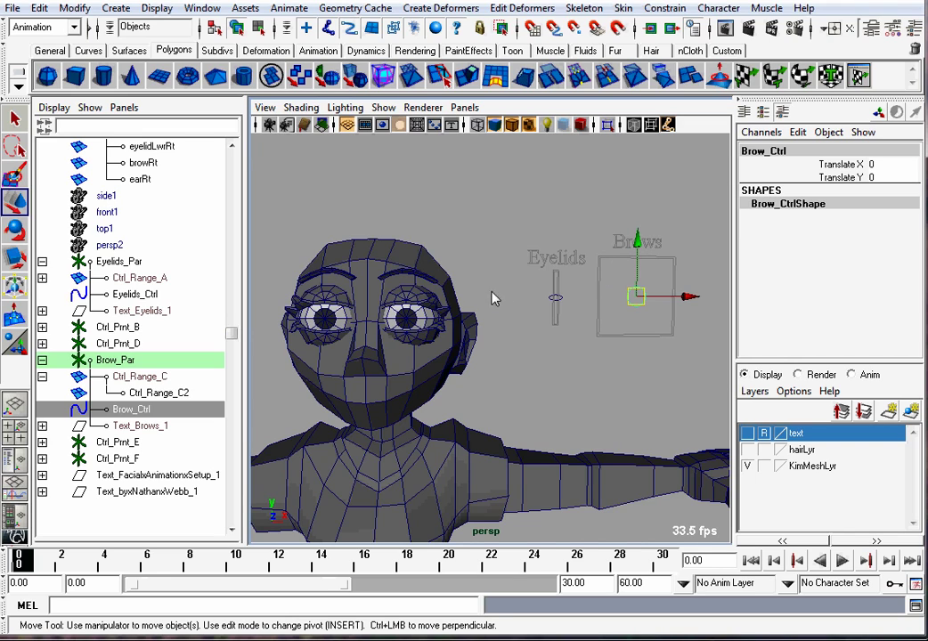
pyautogui.click(415, 260)
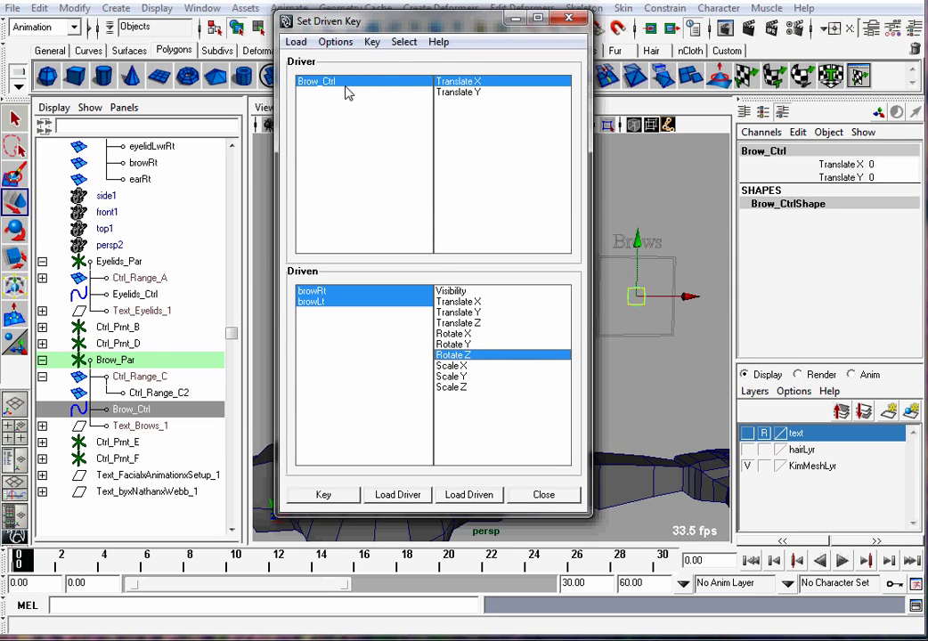
# Use Translate Y for both driver and driven brows, and key the neutral pose
pyautogui.click(467, 93)
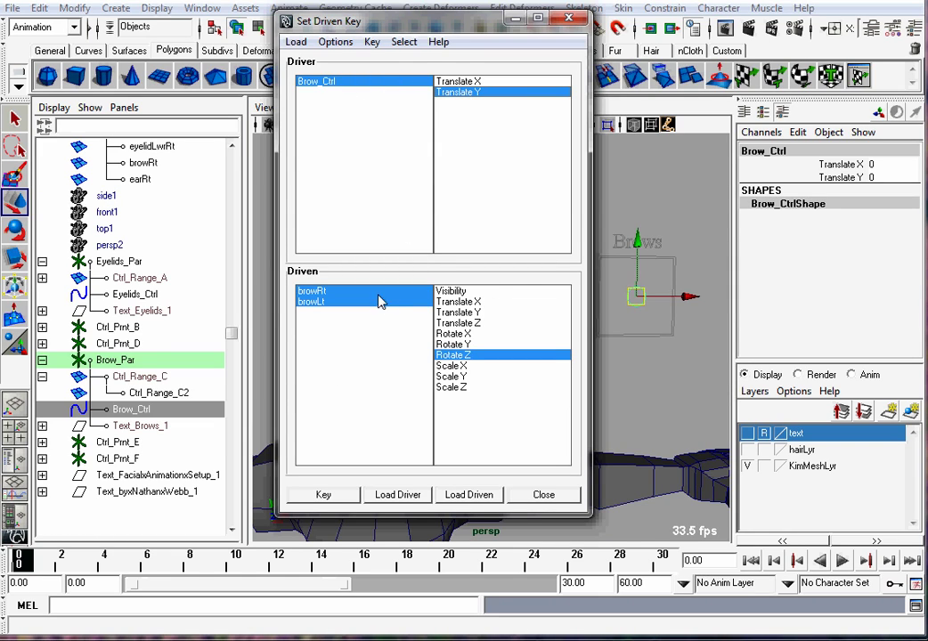
pyautogui.click(467, 313)
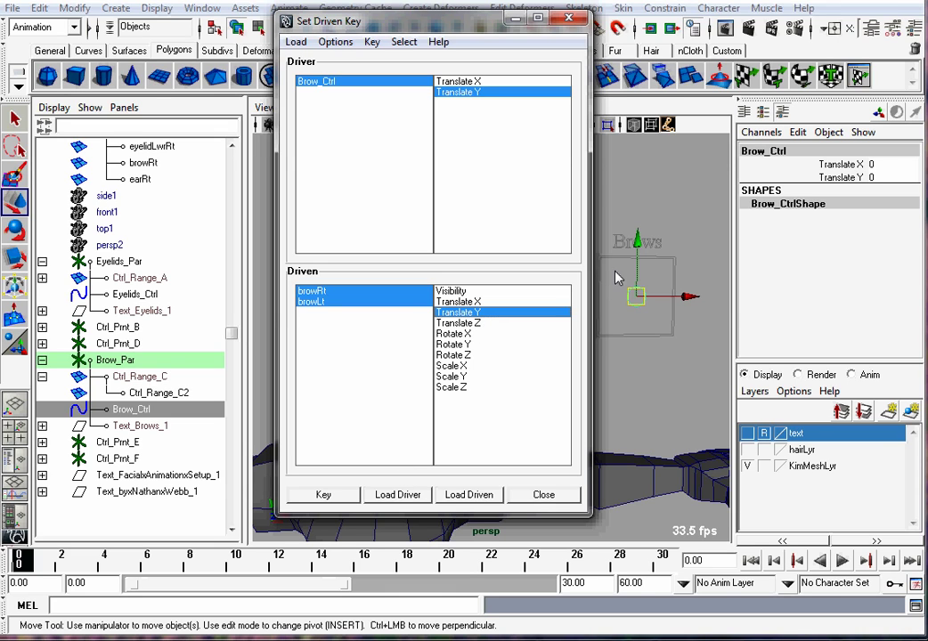
pyautogui.click(325, 495)
# Raise both brows up the forehead and key the raised-brow pose
pyautogui.moveTo(321, 18); pyautogui.dragTo(327, 25)
pyautogui.moveTo(483, 28); pyautogui.dragTo(873, 74)
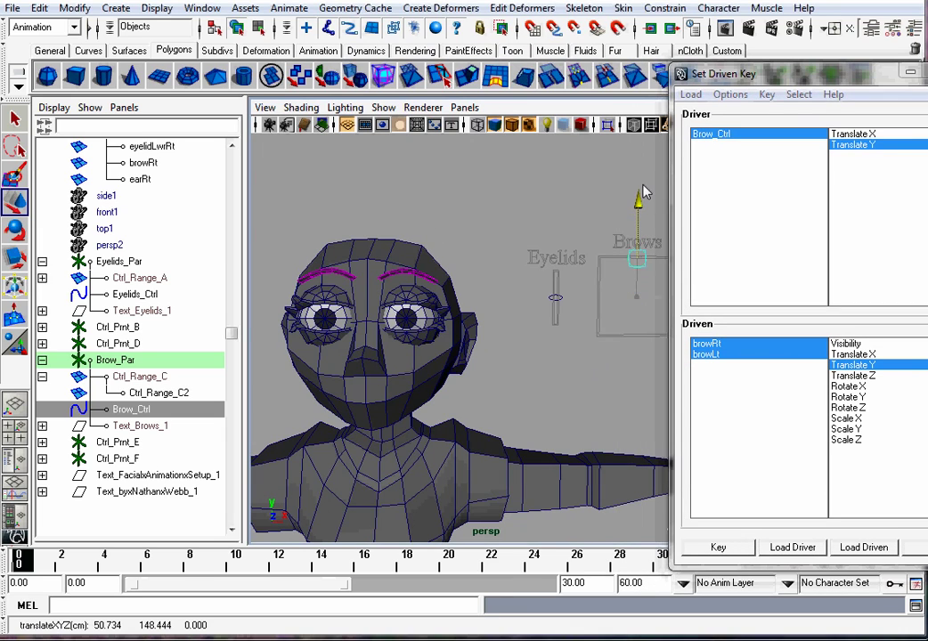
pyautogui.click(533, 186)
pyautogui.click(352, 278)
pyautogui.keyDown('shift'); pyautogui.click(407, 276); pyautogui.keyUp('shift')
pyautogui.moveTo(407, 230); pyautogui.dragTo(408, 207)
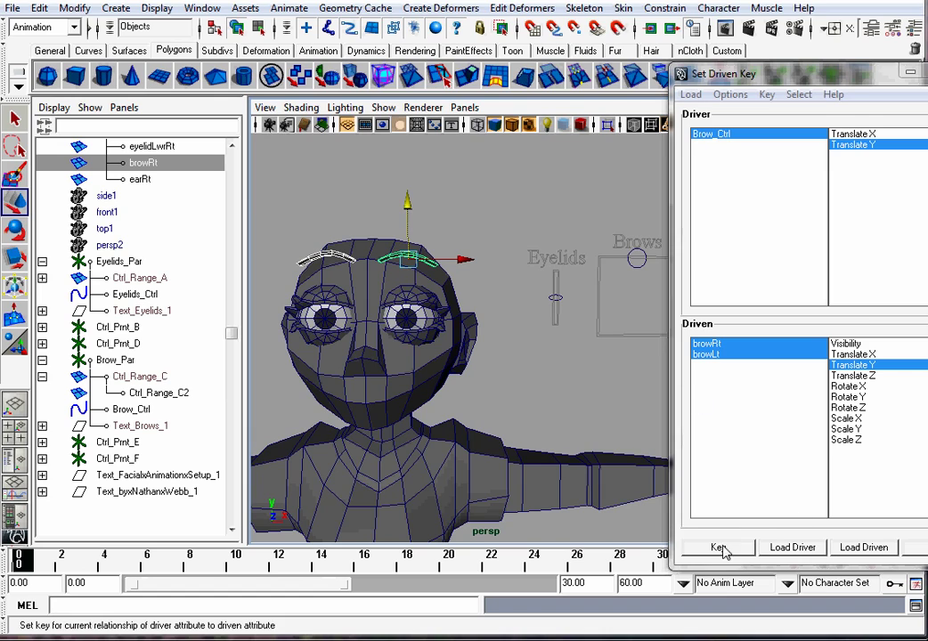
pyautogui.click(719, 546)
# Lower Brow_Ctrl to the bottom, lower both brows, and key that pose
pyautogui.click(636, 267)
pyautogui.moveTo(639, 203); pyautogui.dragTo(638, 278)
pyautogui.click(409, 292)
pyautogui.click(342, 275)
pyautogui.keyDown('shift'); pyautogui.click(408, 272); pyautogui.keyUp('shift')
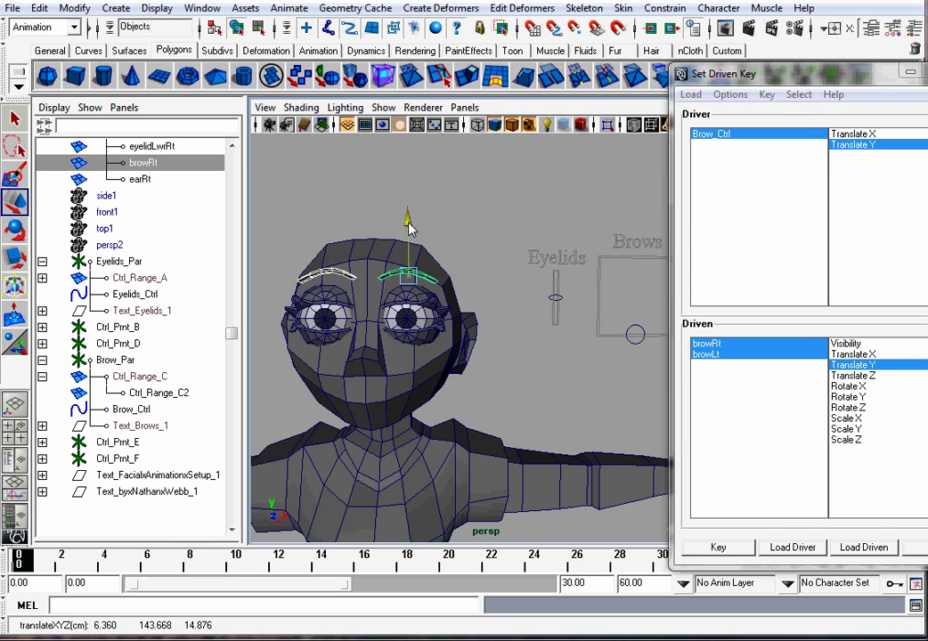
pyautogui.moveTo(408, 220); pyautogui.dragTo(408, 236)
pyautogui.click(718, 547)
# Raise Brow_Ctrl to test the brows, then start editing its Translate Y
pyautogui.click(635, 334)
pyautogui.moveTo(636, 288); pyautogui.dragTo(642, 241)
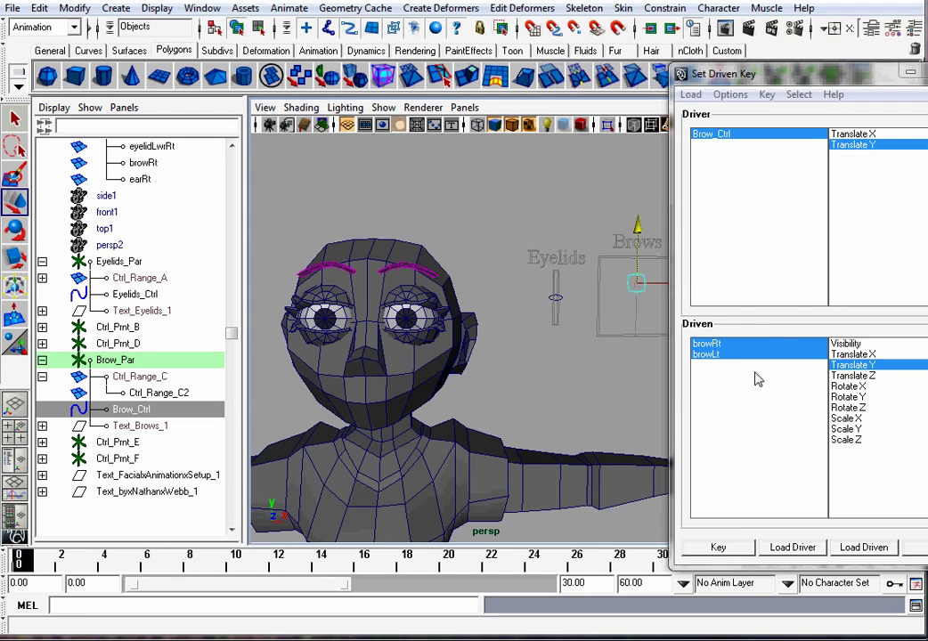
pyautogui.moveTo(833, 83); pyautogui.dragTo(526, 81)
pyautogui.click(875, 177)
# Return the Brows control to centre with Translate X set to 0
pyautogui.click(606, 69)
pyautogui.moveTo(684, 302); pyautogui.dragTo(777, 229)
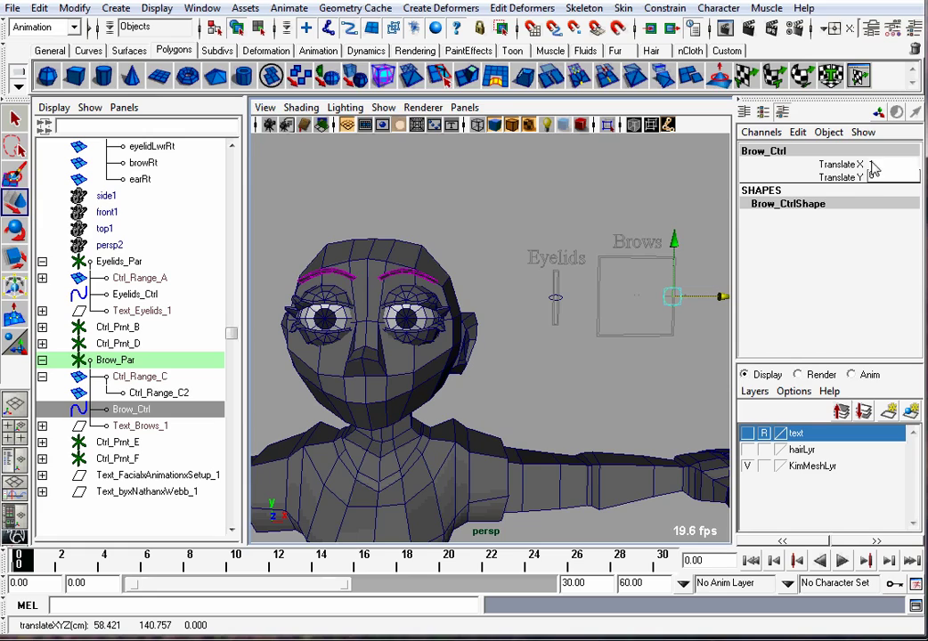
pyautogui.moveTo(874, 166); pyautogui.dragTo(876, 178)
pyautogui.write('0')
pyautogui.press('Return')
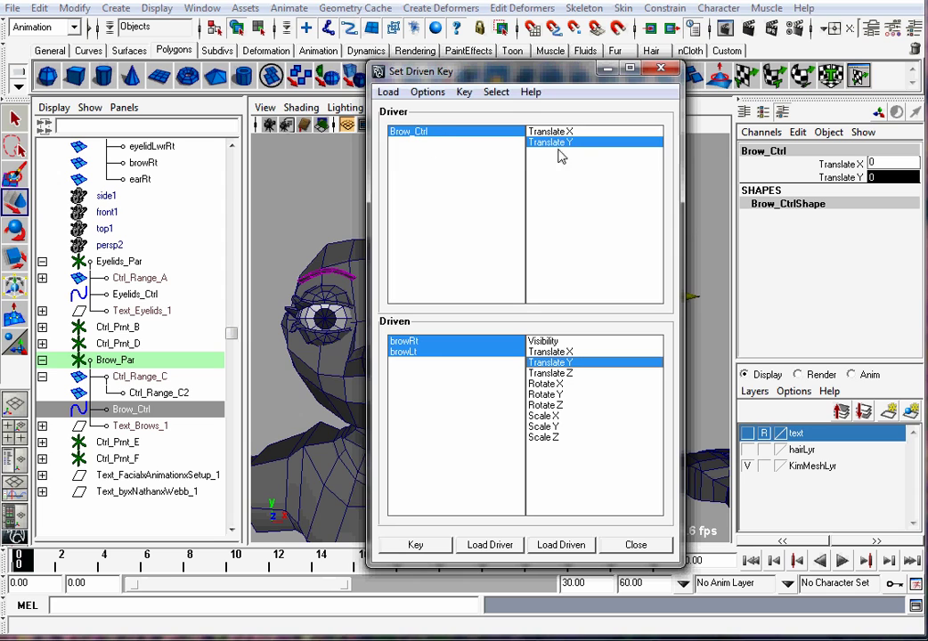
# Load Brow_Ctrl Translate X as driver and the brows' Rotate Z as driven, then key neutral
pyautogui.click(567, 132)
pyautogui.moveTo(467, 71); pyautogui.dragTo(628, 86)
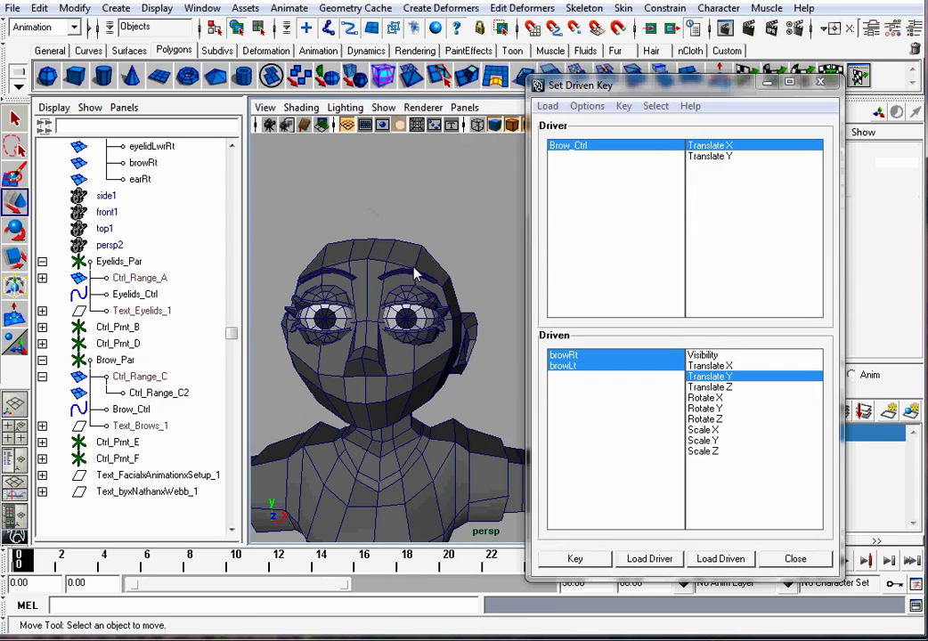
pyautogui.click(410, 278)
pyautogui.press('e')
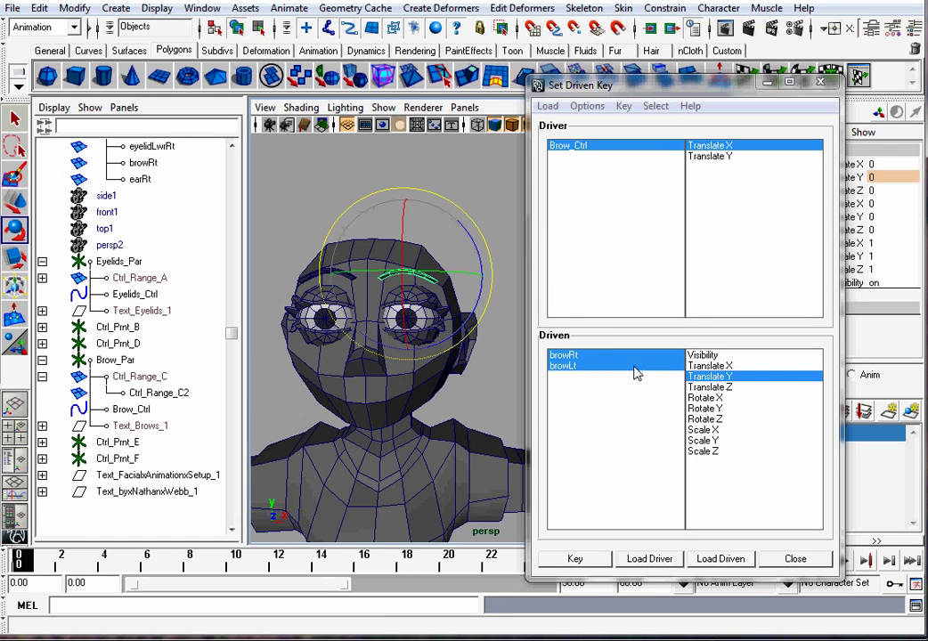
pyautogui.click(706, 419)
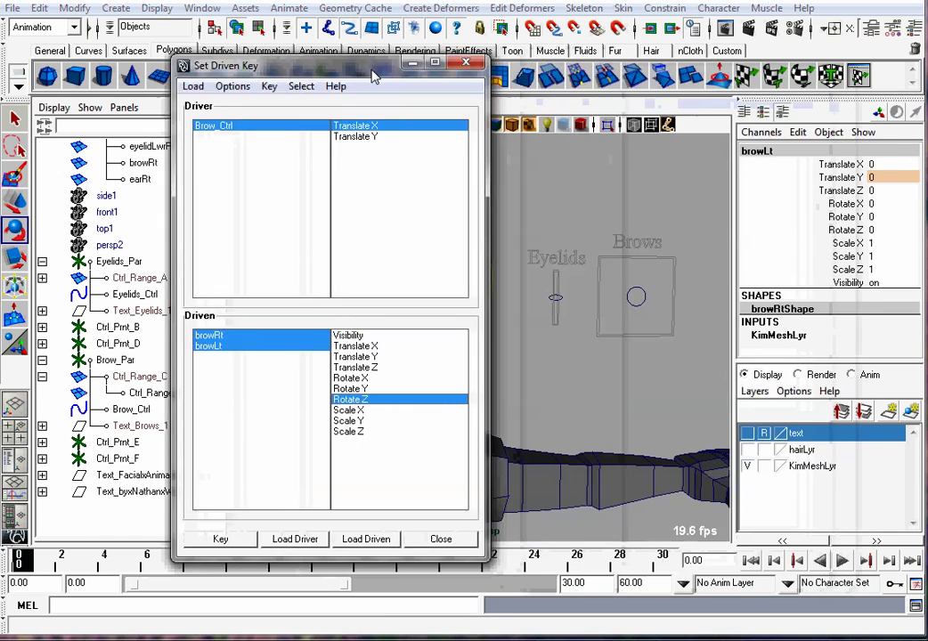
pyautogui.moveTo(373, 76); pyautogui.dragTo(488, 77)
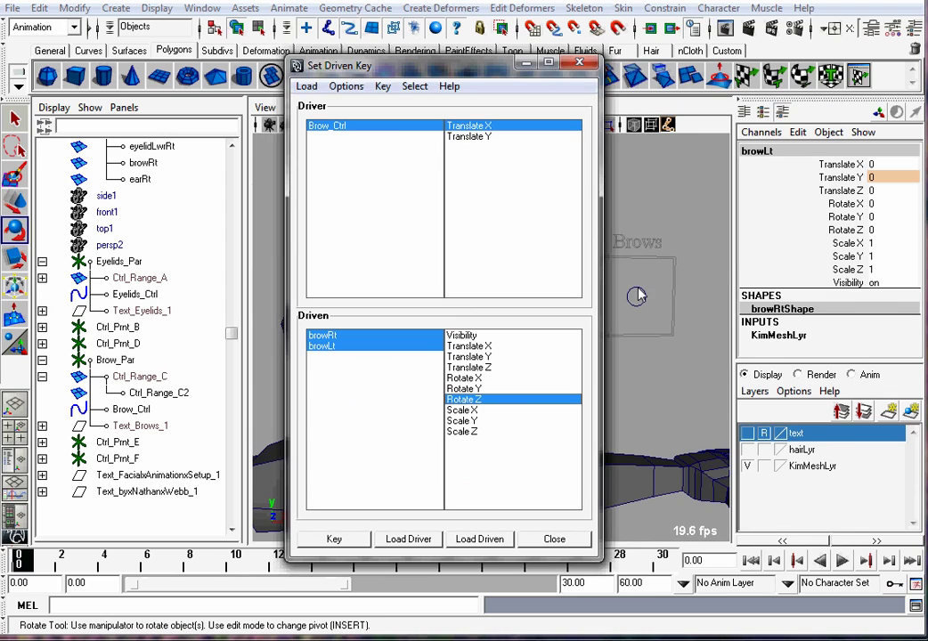
pyautogui.click(338, 537)
# Slide the Brows control to X 1 and tilt the left brow about 30 degrees
pyautogui.moveTo(638, 274); pyautogui.dragTo(646, 321)
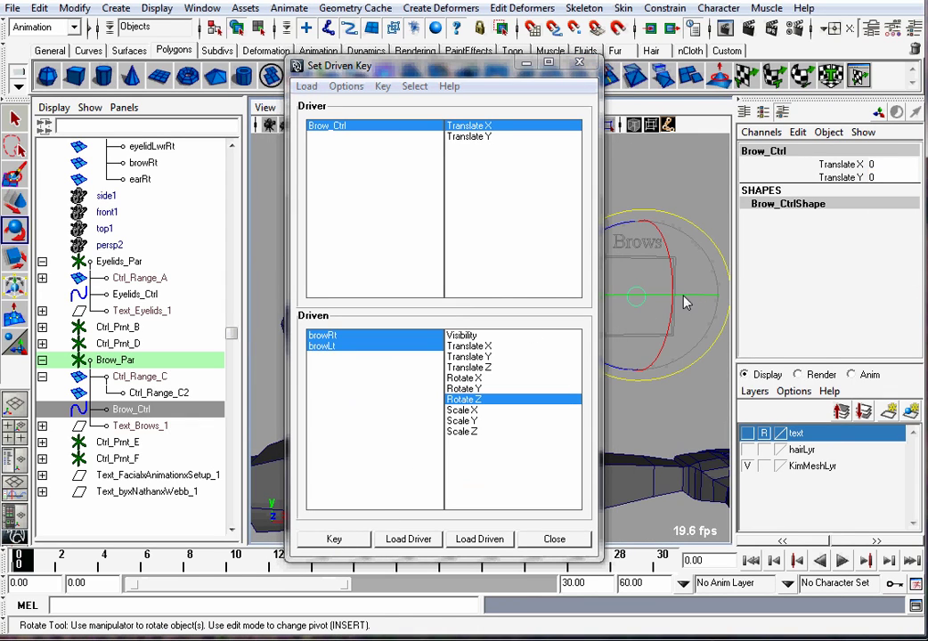
pyautogui.press('w')
pyautogui.moveTo(690, 297); pyautogui.dragTo(781, 294)
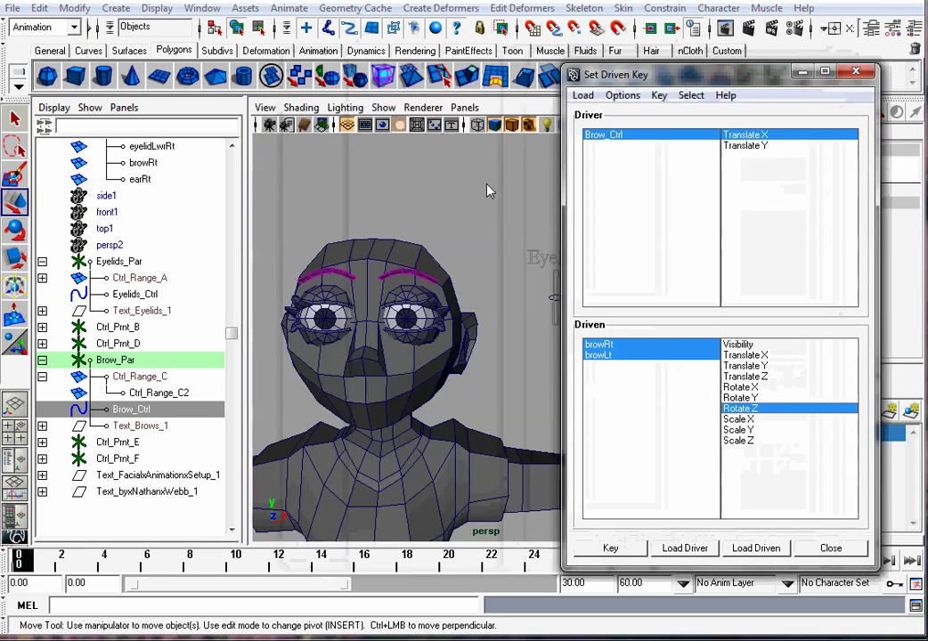
pyautogui.click(392, 278)
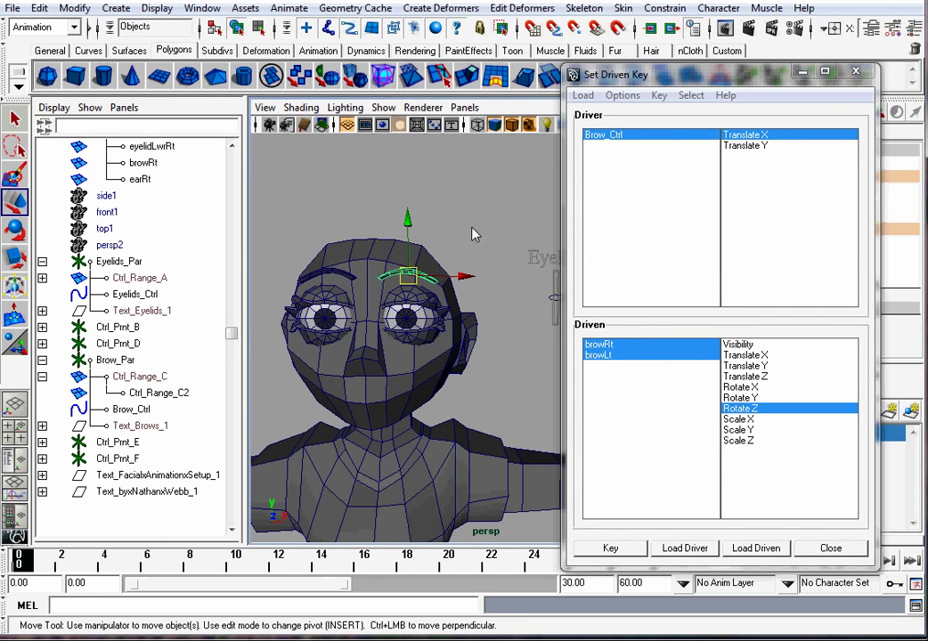
pyautogui.press('e')
pyautogui.moveTo(462, 230); pyautogui.dragTo(486, 266)
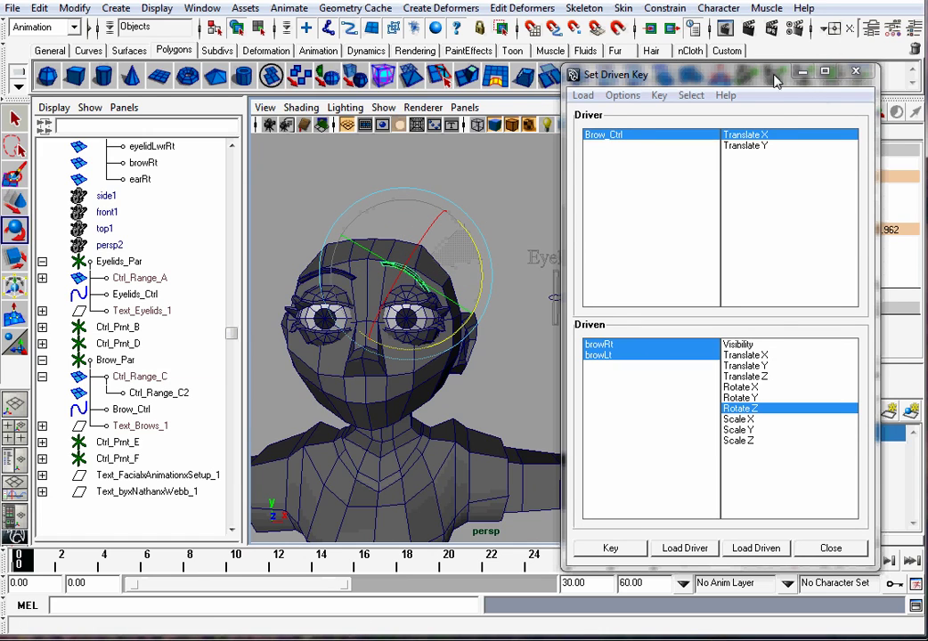
# Round the brow Rotate Z to 30 and key the tilted pose at X 1
pyautogui.moveTo(778, 78); pyautogui.dragTo(597, 82)
pyautogui.click(898, 230)
pyautogui.press('BackSpace')
pyautogui.press('Return')
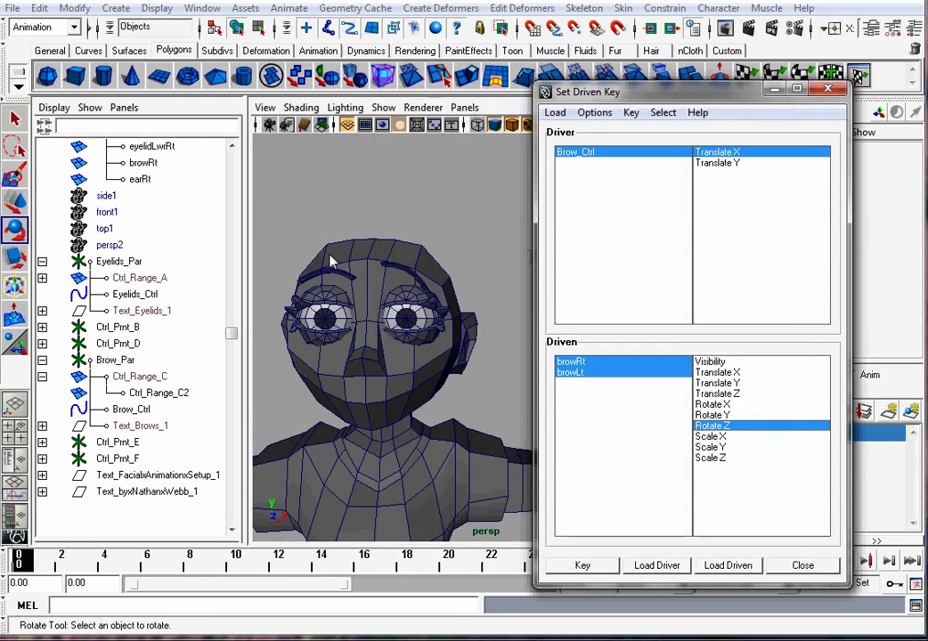
pyautogui.click(330, 261)
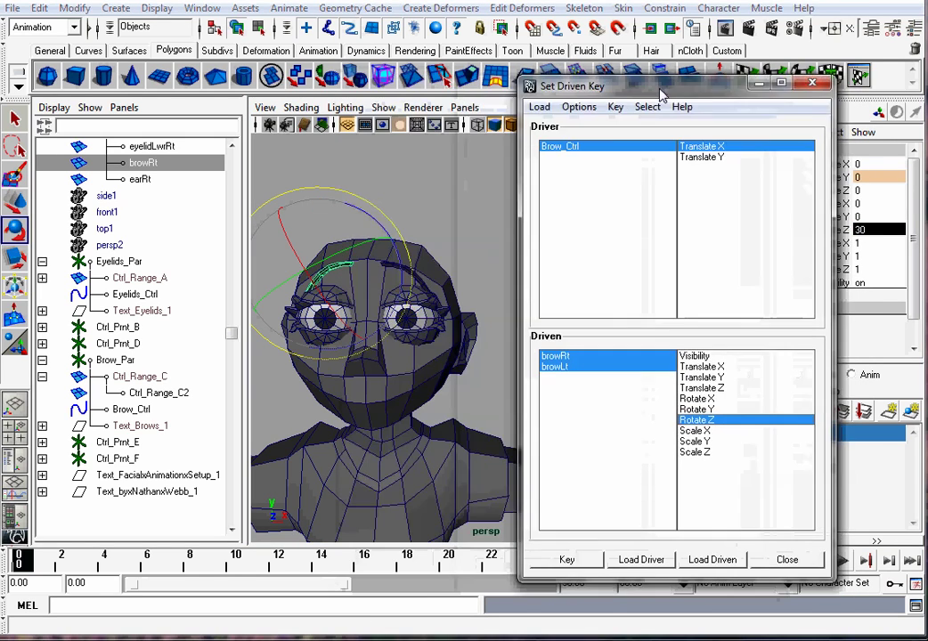
pyautogui.moveTo(584, 87); pyautogui.dragTo(307, 79)
pyautogui.click(283, 555)
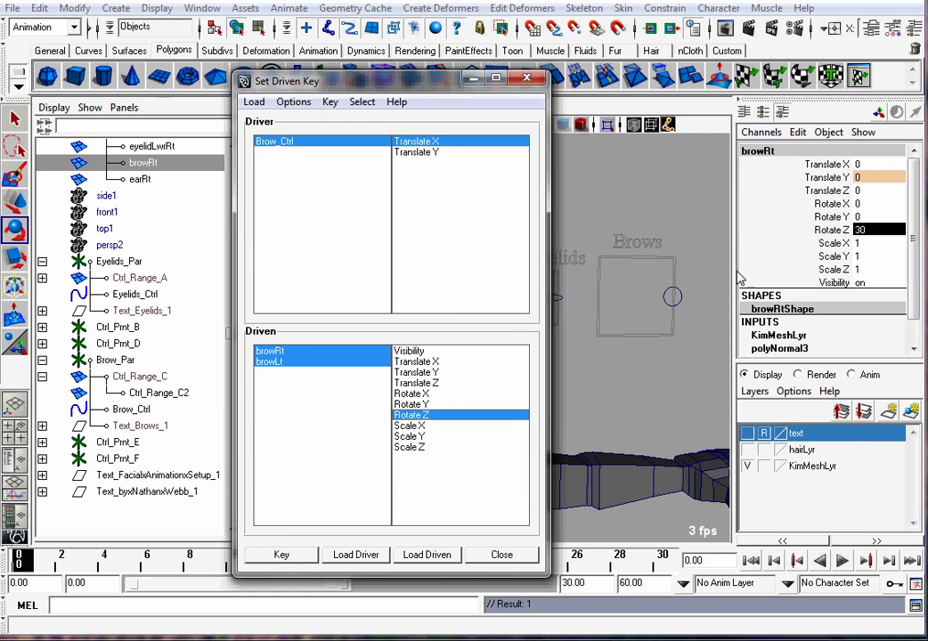
# Slide the Brows control to X -1 and tilt the brow the opposite way
pyautogui.click(674, 297)
pyautogui.press('w')
pyautogui.moveTo(720, 304); pyautogui.dragTo(637, 301)
pyautogui.moveTo(428, 82); pyautogui.dragTo(772, 108)
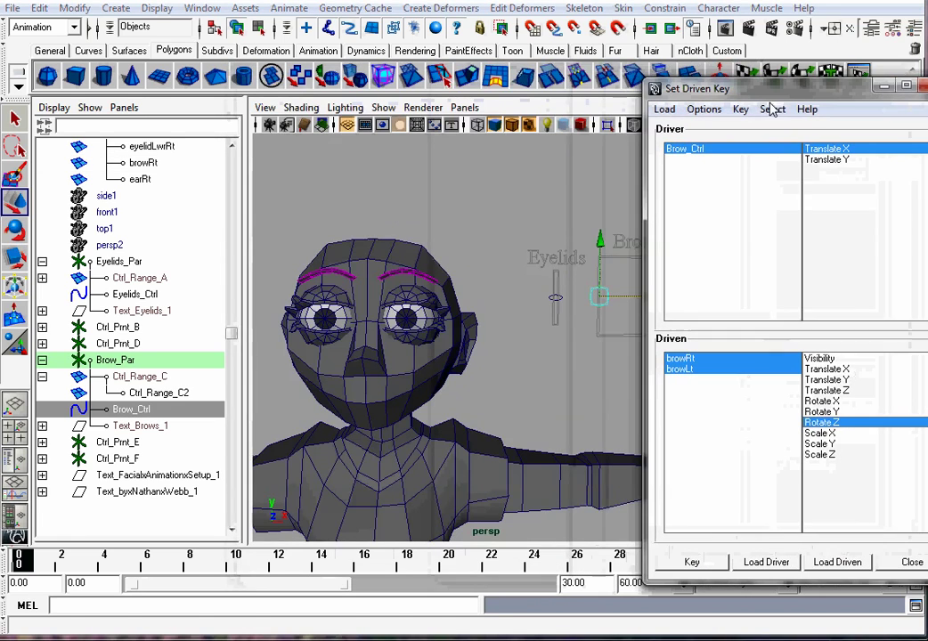
pyautogui.click(411, 271)
pyautogui.press('e')
pyautogui.moveTo(473, 246); pyautogui.dragTo(439, 222)
# Set the right brow's Rotate Z to -30 and key the opposite tilt
pyautogui.moveTo(815, 88); pyautogui.dragTo(596, 86)
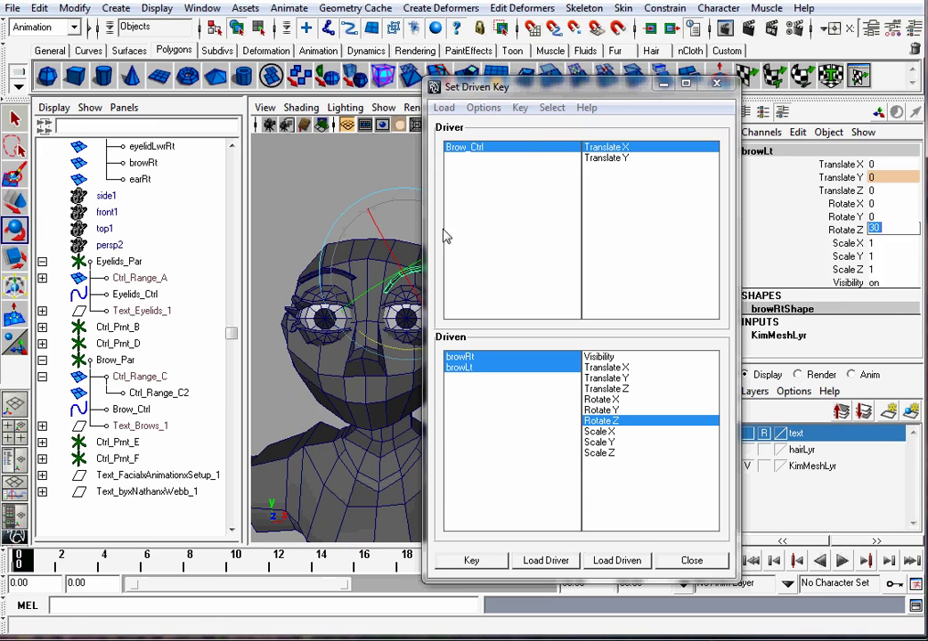
pyautogui.click(326, 259)
pyautogui.click(326, 276)
pyautogui.click(857, 231)
pyautogui.press('Return')
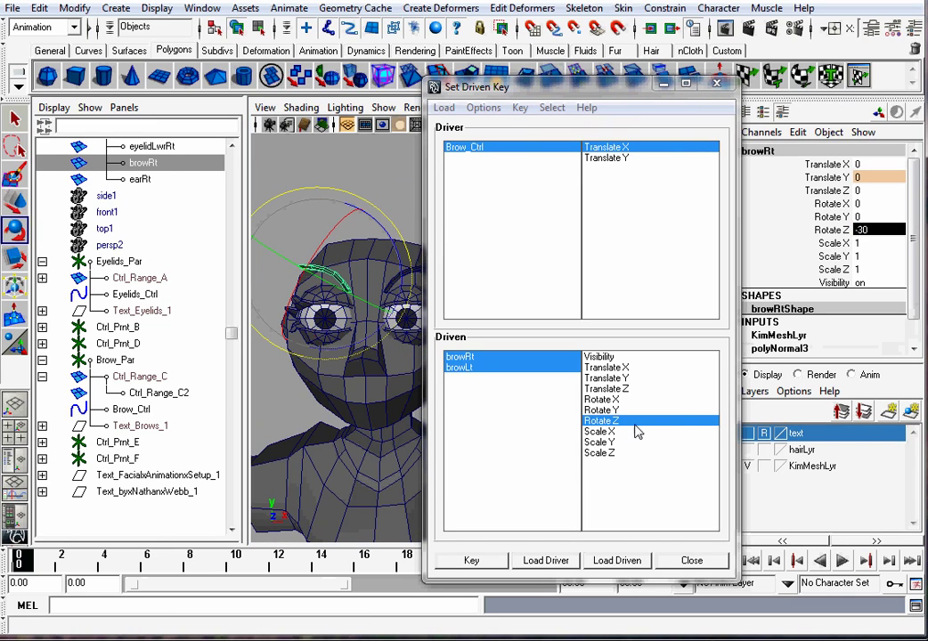
pyautogui.click(477, 559)
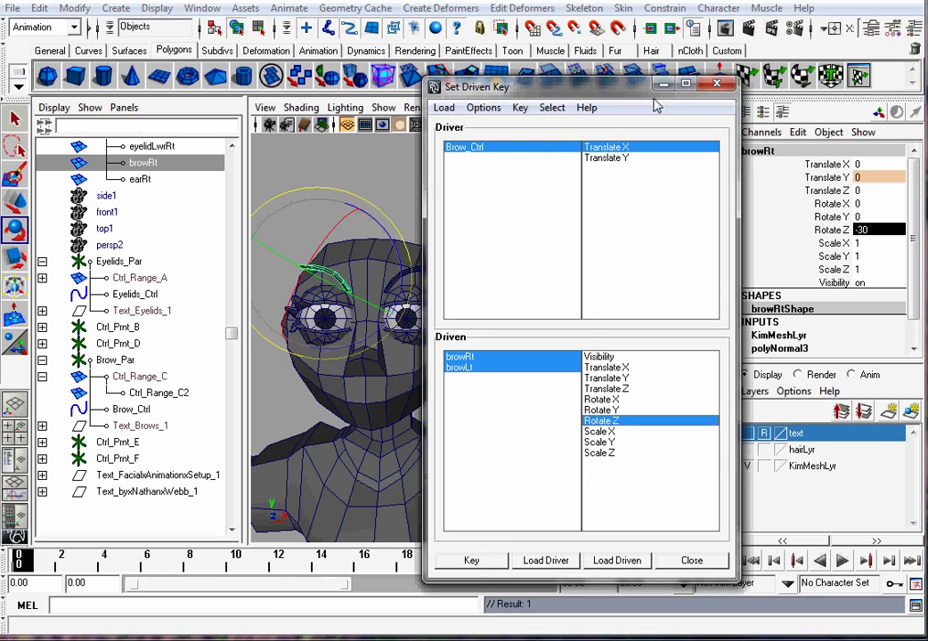
# Close Set Driven Key and centre Brow_Ctrl at Translate X 0
pyautogui.click(718, 84)
pyautogui.click(600, 291)
pyautogui.click(642, 305)
pyautogui.press('w')
pyautogui.moveTo(651, 301); pyautogui.dragTo(627, 288)
pyautogui.doubleClick(891, 164)
pyautogui.write('0')
pyautogui.press('Return')
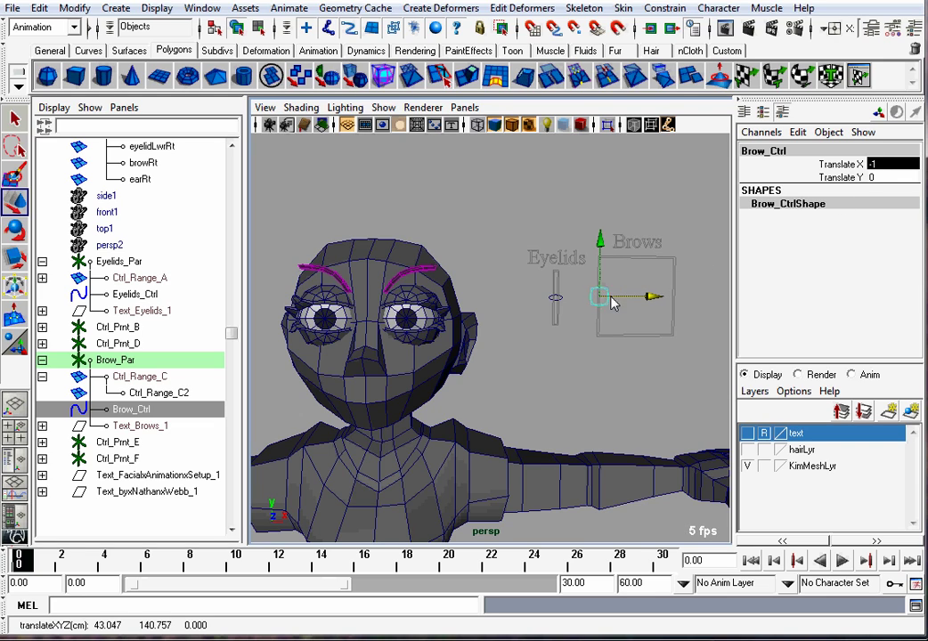
# Test brow shapes by moving Brow_Ctrl around, then reset it to centre
pyautogui.moveTo(612, 303); pyautogui.dragTo(560, 161)
pyautogui.moveTo(626, 237); pyautogui.dragTo(596, 329)
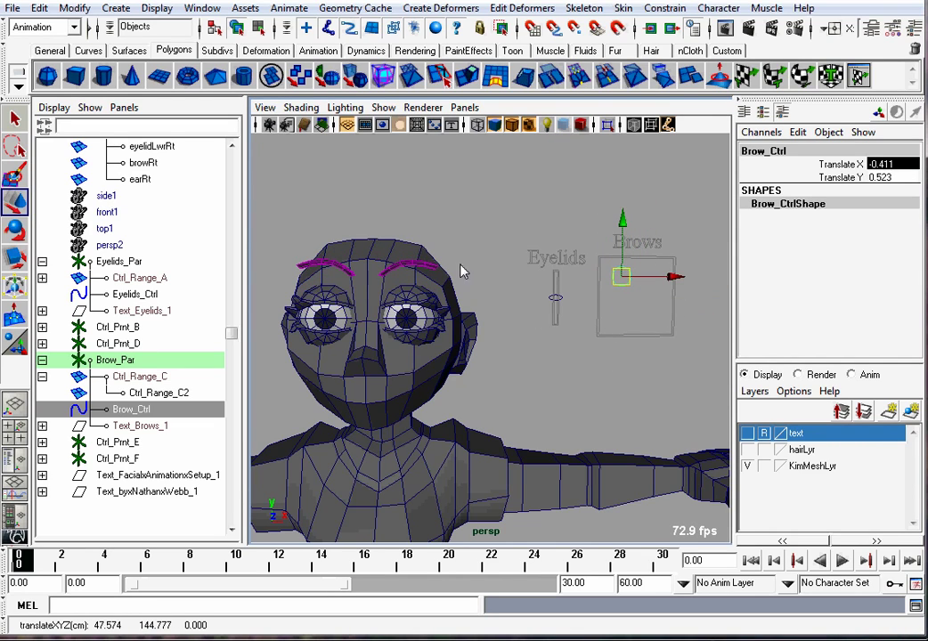
pyautogui.keyDown('shift'); pyautogui.click(902, 177); pyautogui.keyUp('shift')
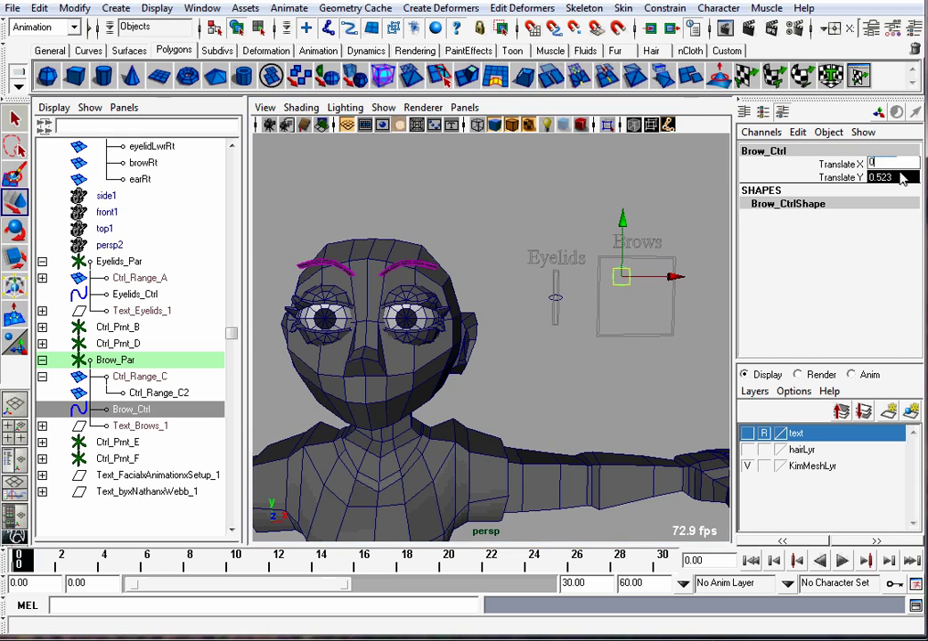
pyautogui.press('Return')
# Test the lids and brows by moving Eyelids_Ctrl up and down and swinging Brow_Ctrl
pyautogui.click(450, 228)
pyautogui.click(557, 298)
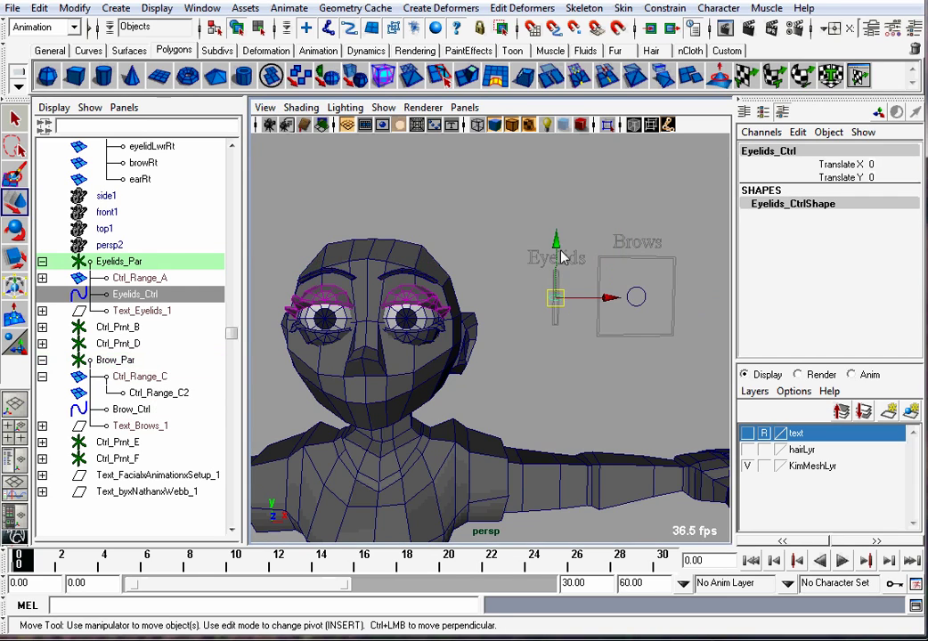
pyautogui.moveTo(561, 256); pyautogui.dragTo(566, 233)
pyautogui.click(621, 310)
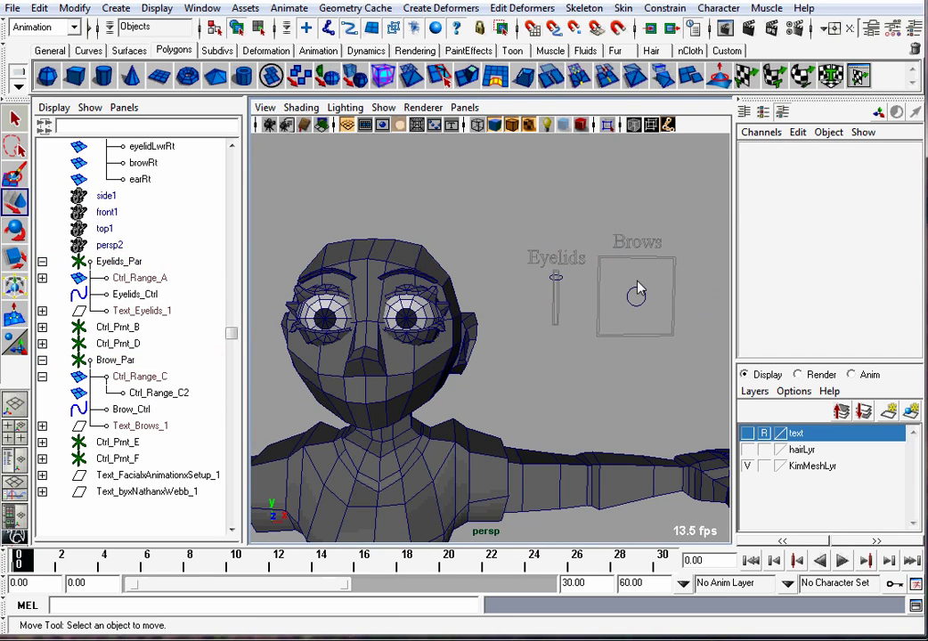
pyautogui.click(638, 290)
pyautogui.moveTo(642, 267); pyautogui.dragTo(646, 223)
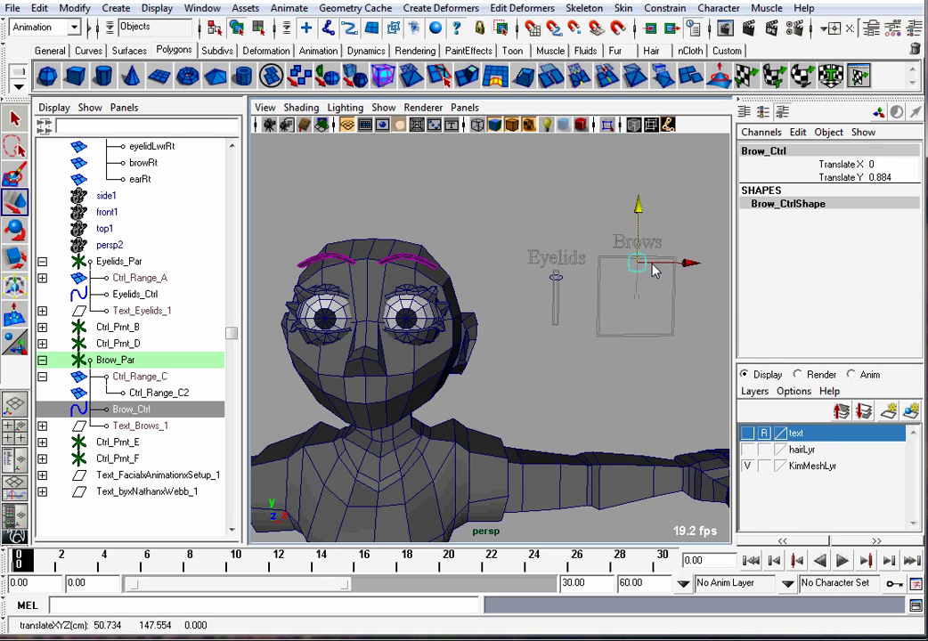
pyautogui.moveTo(655, 270); pyautogui.dragTo(675, 267)
pyautogui.click(561, 245)
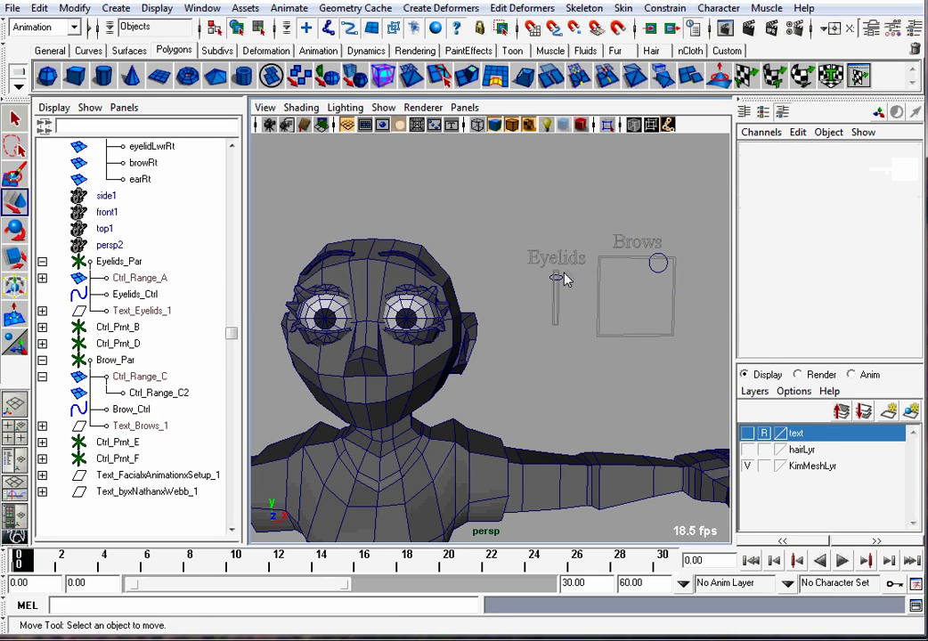
pyautogui.click(559, 279)
pyautogui.moveTo(559, 279)
pyautogui.mouseDown()
pyautogui.moveTo(558, 219)
pyautogui.moveTo(561, 258)
pyautogui.mouseUp()
pyautogui.click(664, 278)
pyautogui.click(660, 265)
pyautogui.moveTo(663, 266); pyautogui.dragTo(611, 327)
# Select both face controls and zero their Translate X and Y
pyautogui.click(677, 356)
pyautogui.moveTo(530, 285); pyautogui.dragTo(677, 349)
pyautogui.click(602, 375)
pyautogui.hotkey('ctrl', 'z')
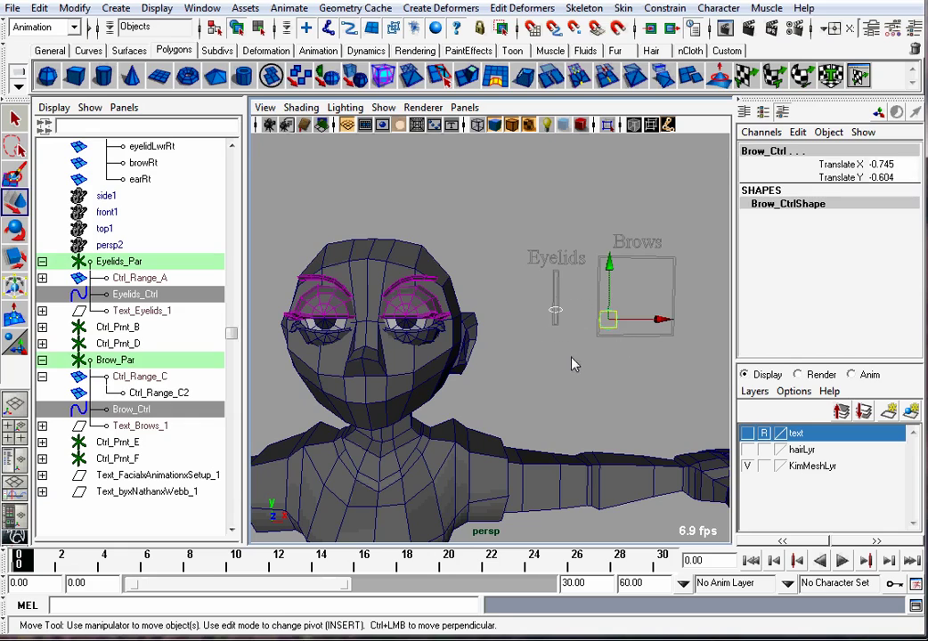
pyautogui.click(574, 363)
pyautogui.hotkey('ctrl', 'z')
pyautogui.moveTo(879, 170); pyautogui.dragTo(894, 177)
pyautogui.write('0')
pyautogui.press('Return')
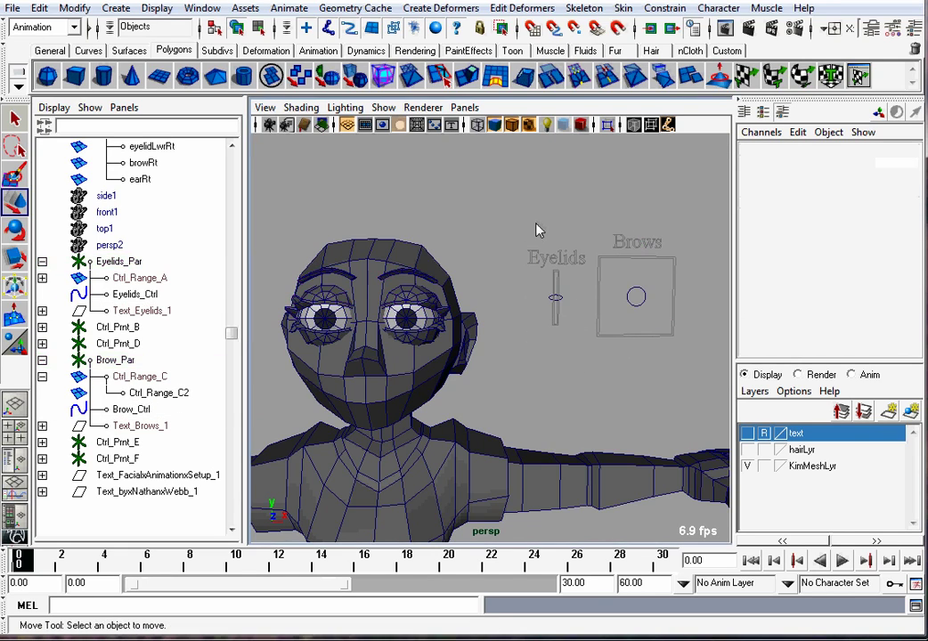